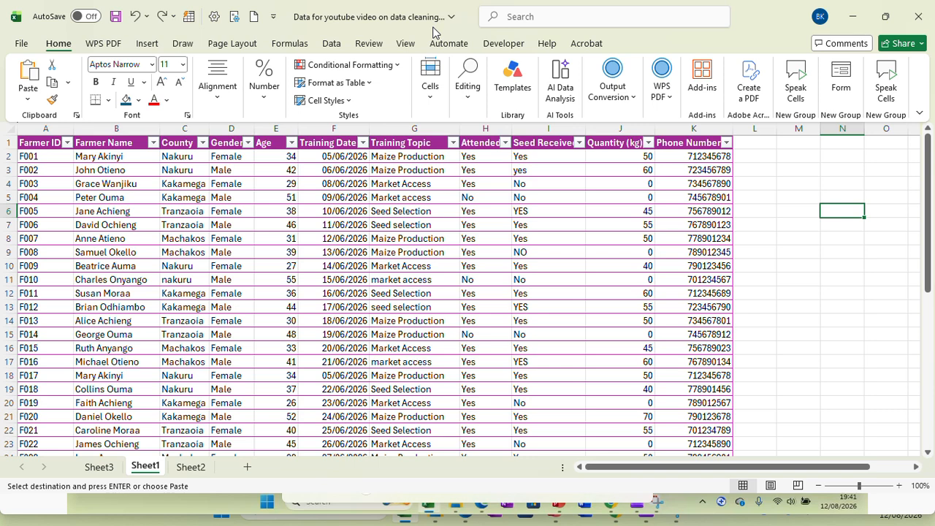
# Create a PivotTable from the farmer training table (Table1) on a new worksheet.
pyautogui.click(787, 234)
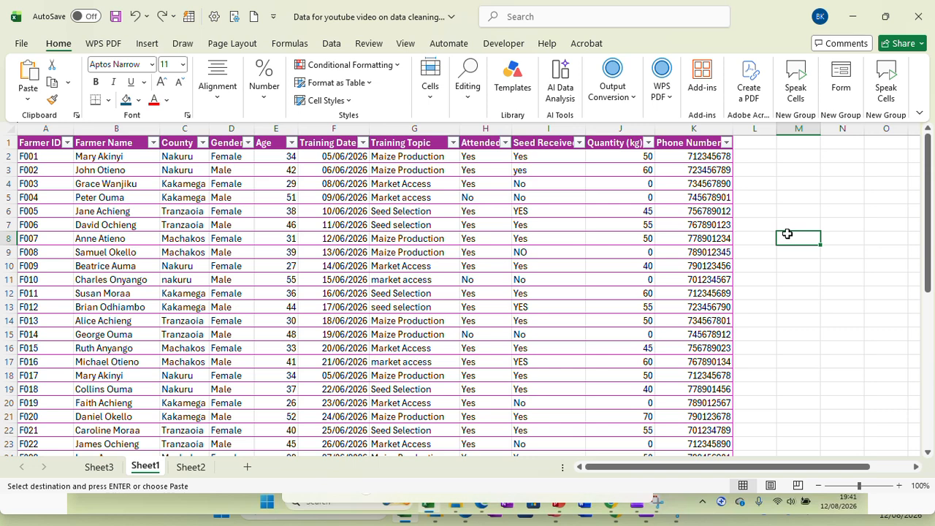
pyautogui.click(147, 44)
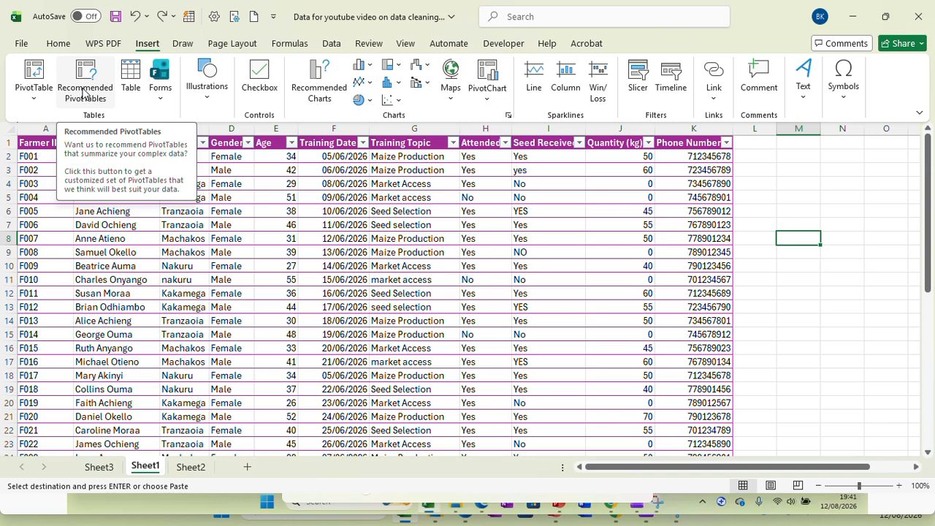
pyautogui.click(35, 80)
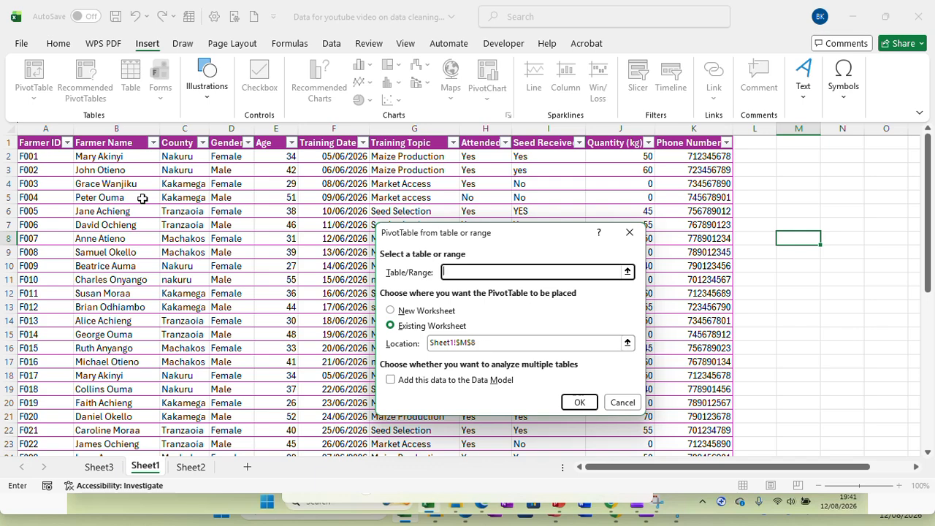
pyautogui.moveTo(42, 150); pyautogui.dragTo(709, 431)
pyautogui.click(390, 311)
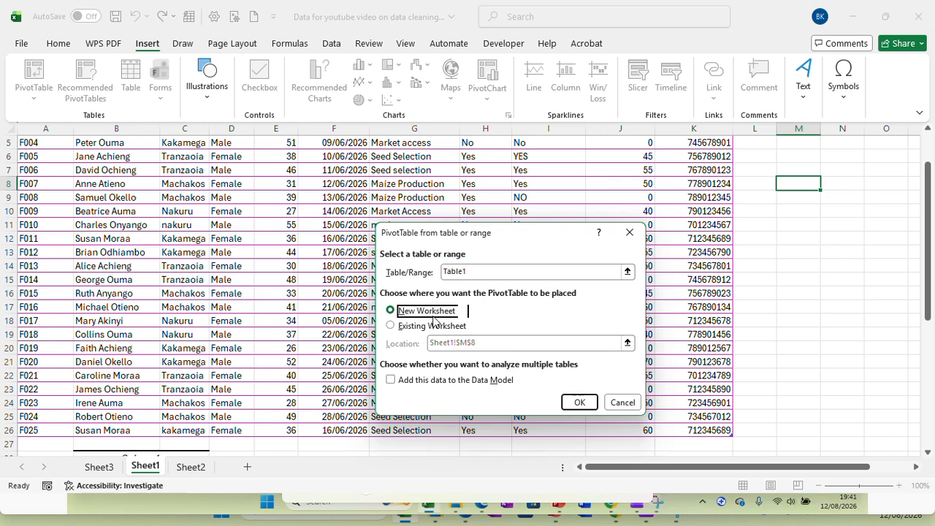
pyautogui.click(579, 402)
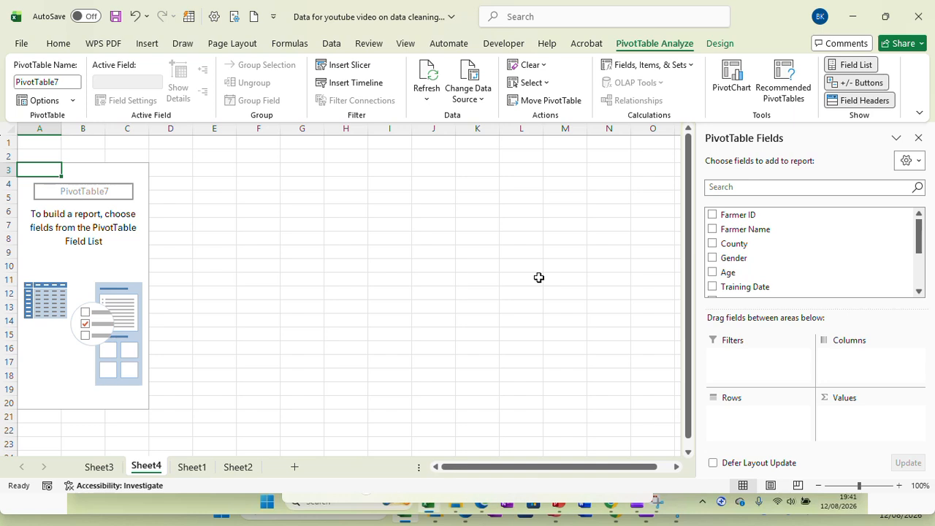
pyautogui.click(70, 82)
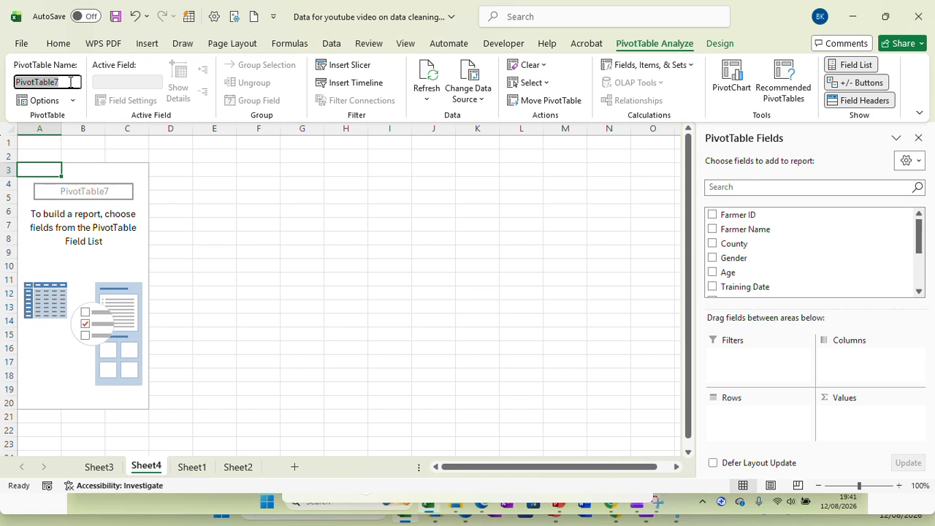
pyautogui.click(417, 225)
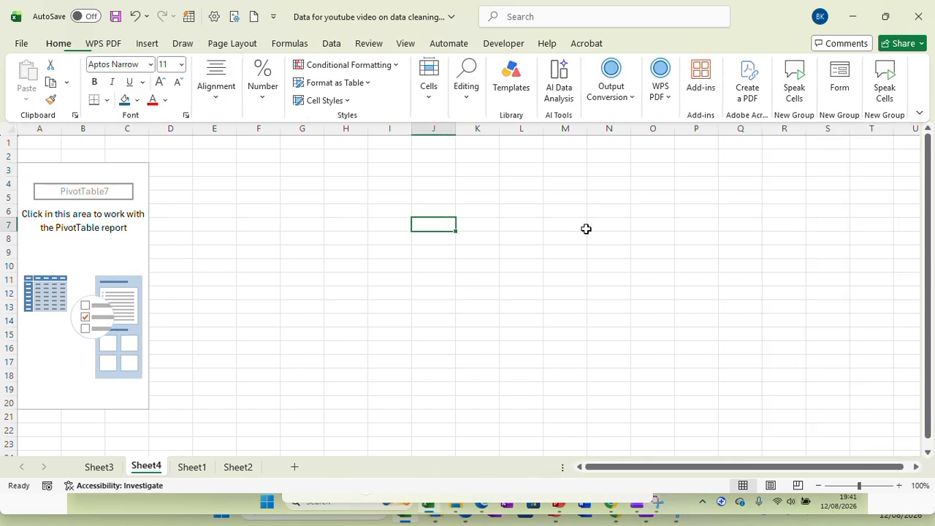
pyautogui.click(76, 173)
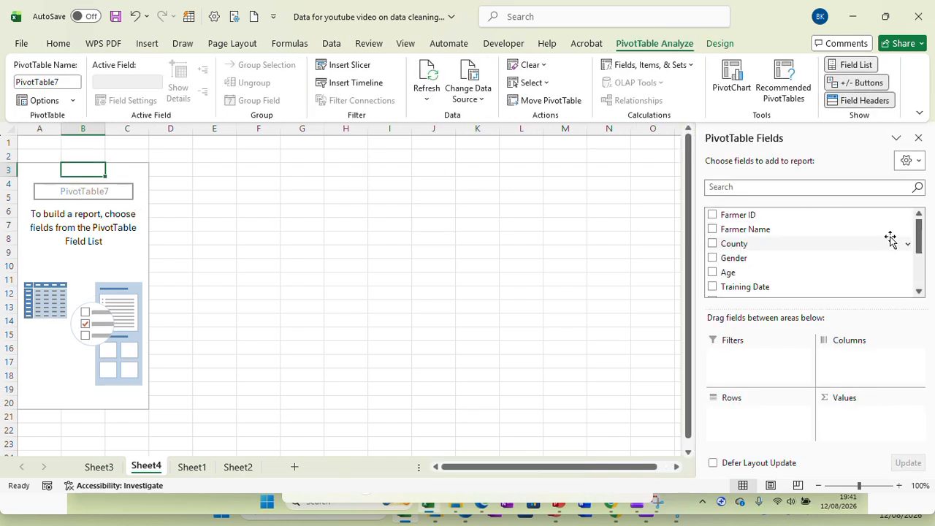
# Summarize farmers by county, with County as the row field and a count of Farmer ID as the value.
pyautogui.moveTo(922, 244); pyautogui.dragTo(921, 289)
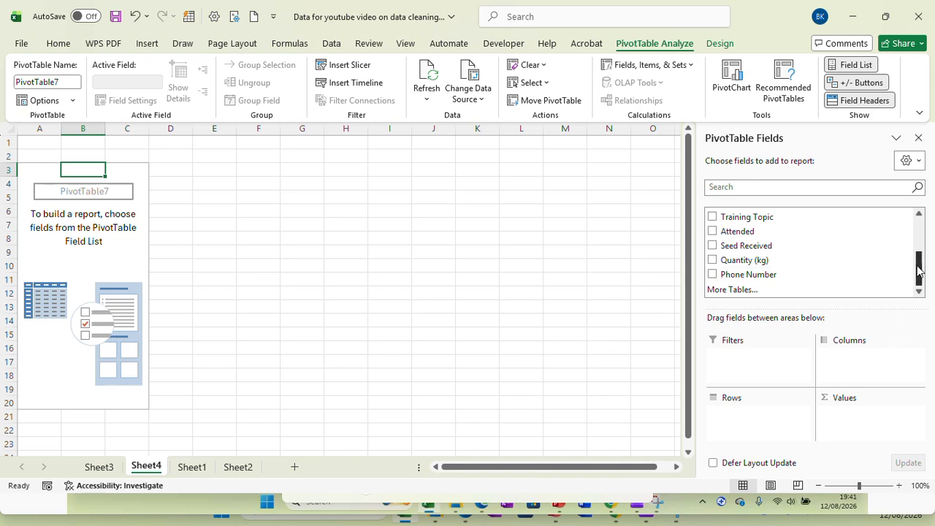
pyautogui.moveTo(920, 270); pyautogui.dragTo(919, 223)
pyautogui.moveTo(735, 244); pyautogui.dragTo(741, 420)
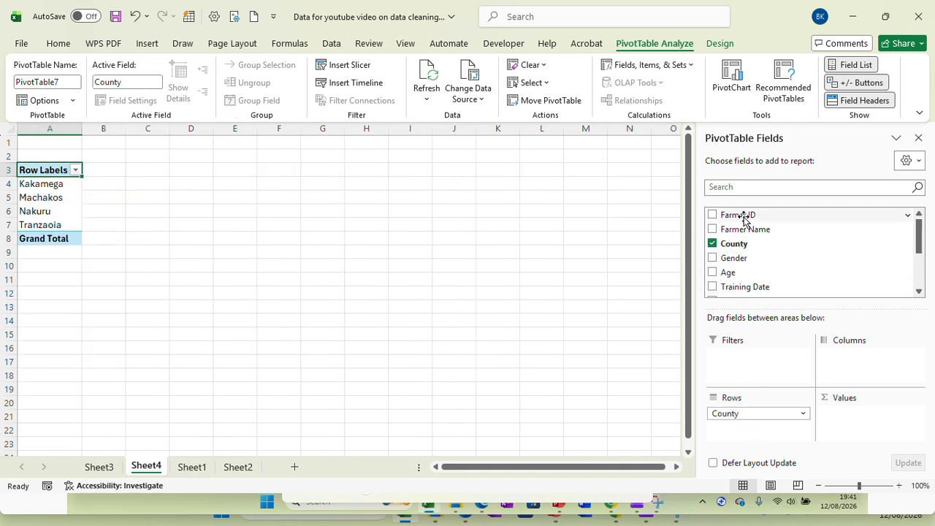
pyautogui.moveTo(741, 215); pyautogui.dragTo(852, 420)
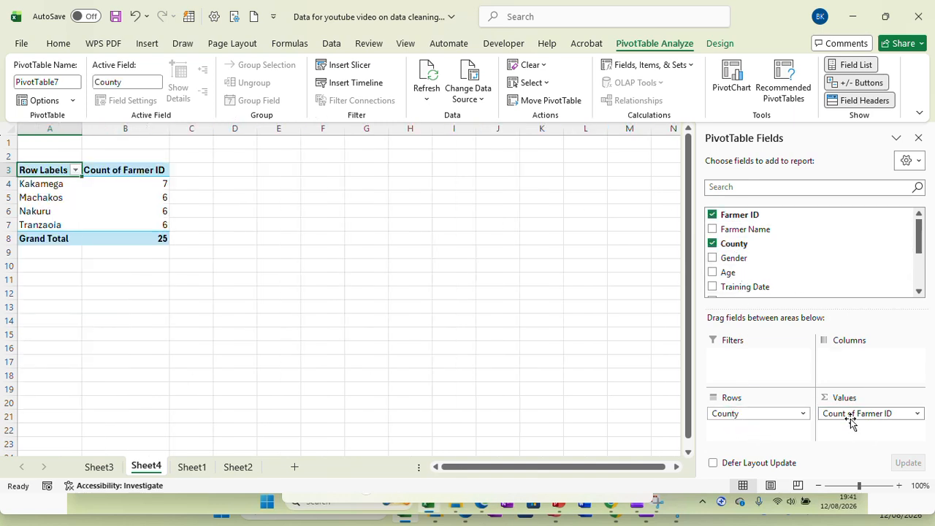
# Check the summary calculation options in the value field settings for Count of Farmer ID.
pyautogui.click(918, 415)
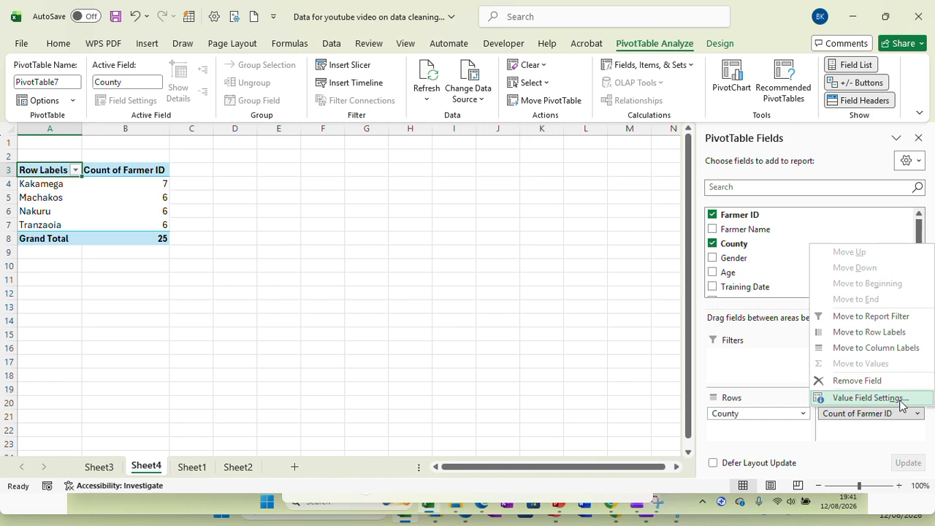
pyautogui.click(868, 397)
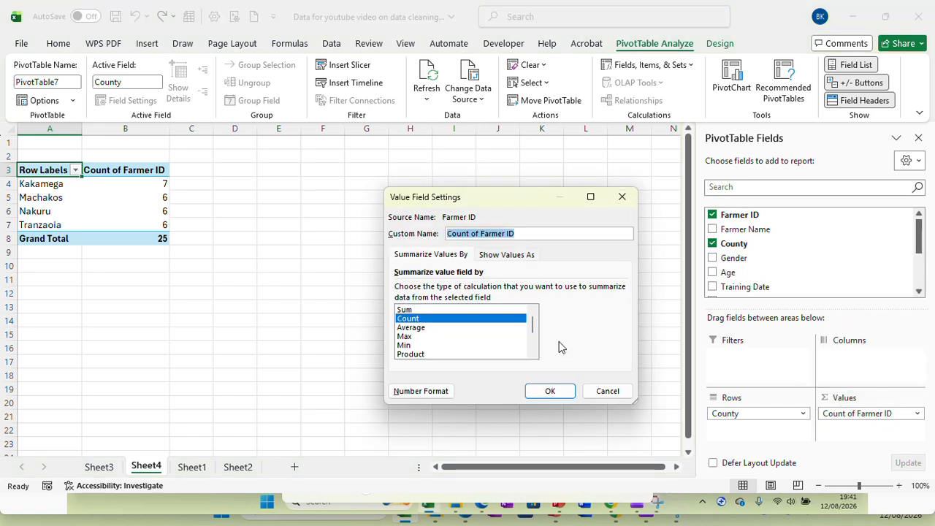
pyautogui.click(412, 311)
pyautogui.click(415, 319)
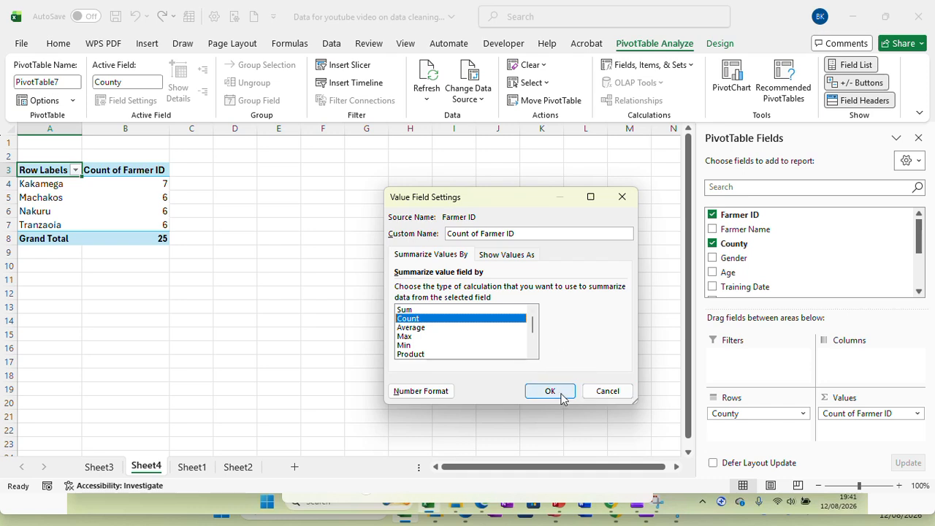
pyautogui.click(596, 392)
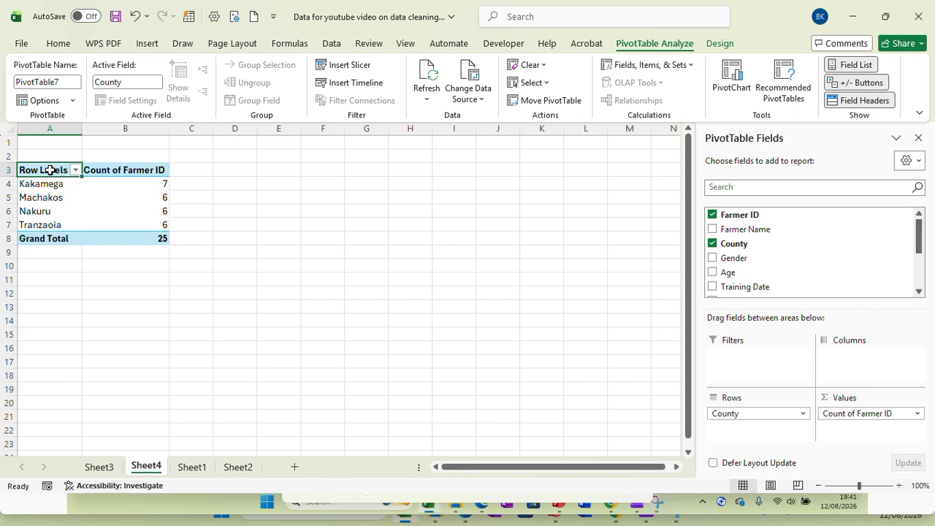
# Rename the PivotTable headers in A3 and B3 as "County" and "Total of Farmers".
pyautogui.write('Cou')
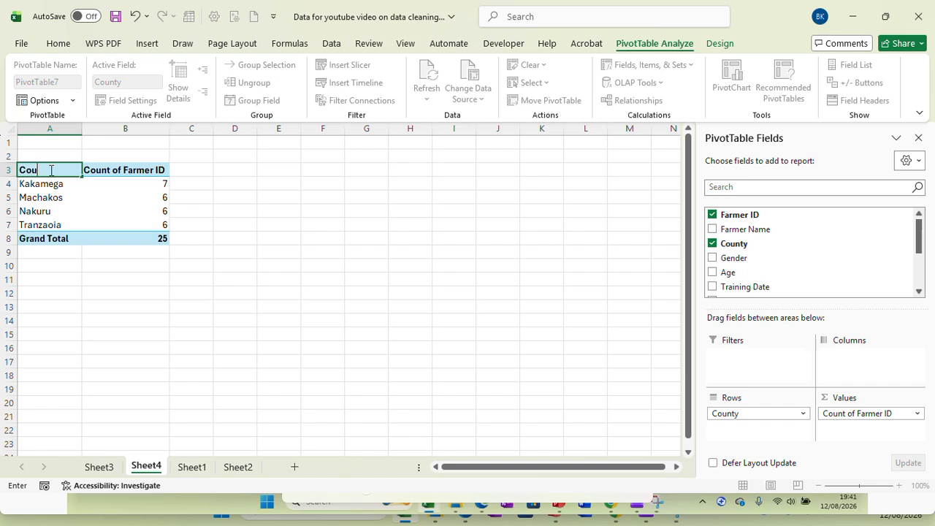
pyautogui.write('nty')
pyautogui.click(111, 169)
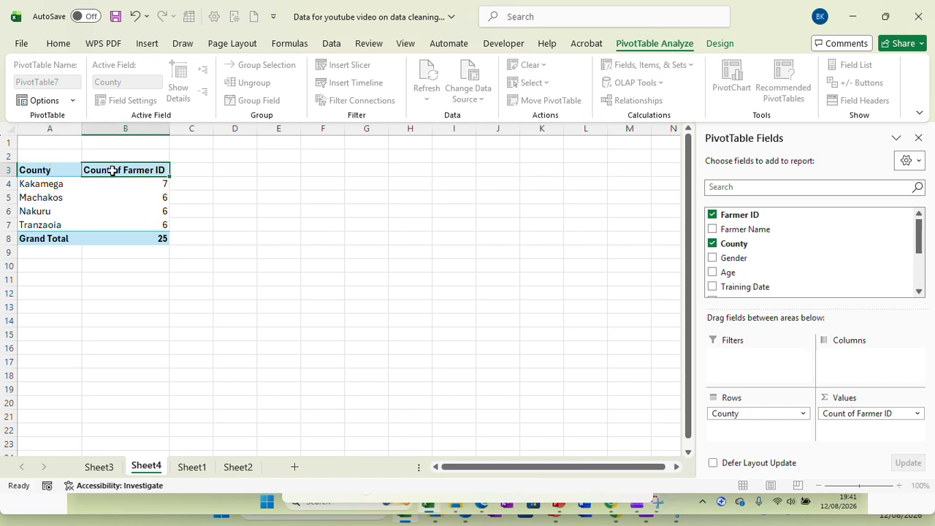
pyautogui.write('Nu')
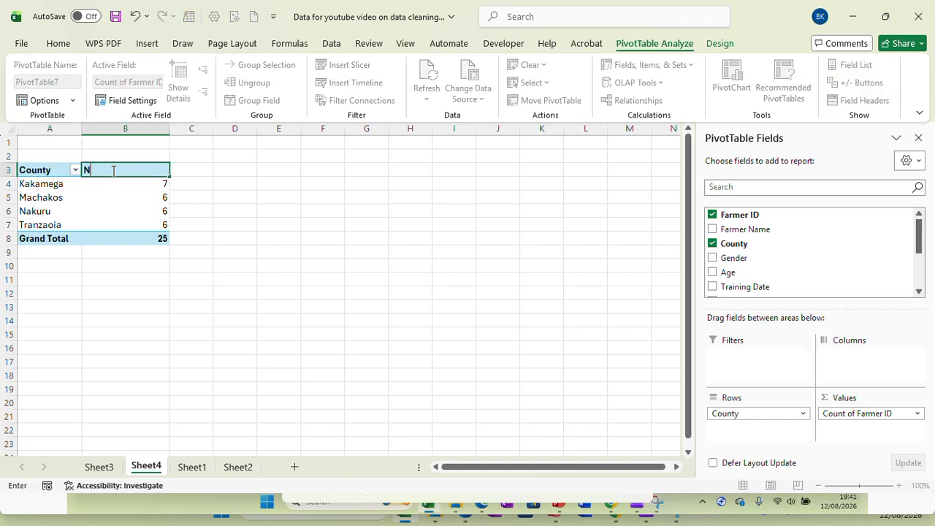
pyautogui.press('BackSpace')
pyautogui.press('BackSpace')
pyautogui.write('Total of Farmers')
pyautogui.click(300, 232)
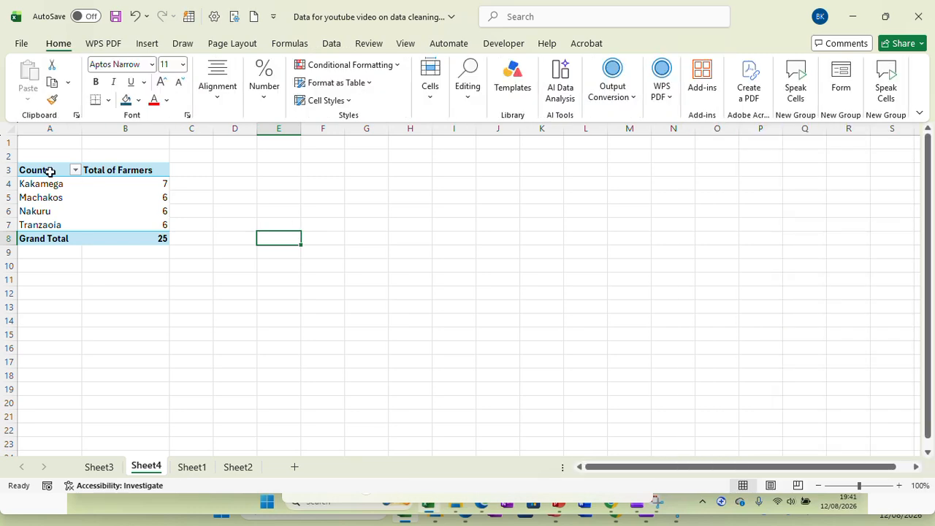
# Apply the light orange PivotTable style to the county summary.
pyautogui.moveTo(42, 170); pyautogui.dragTo(131, 235)
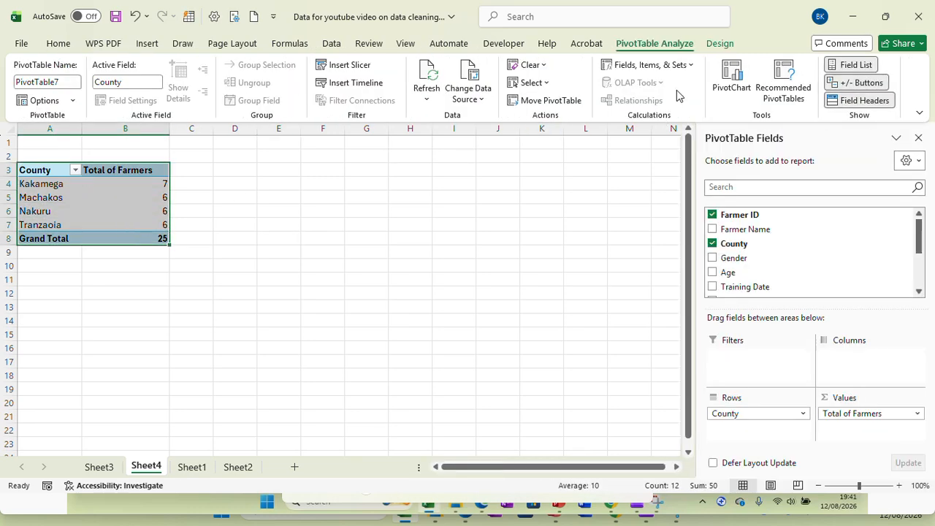
pyautogui.click(719, 43)
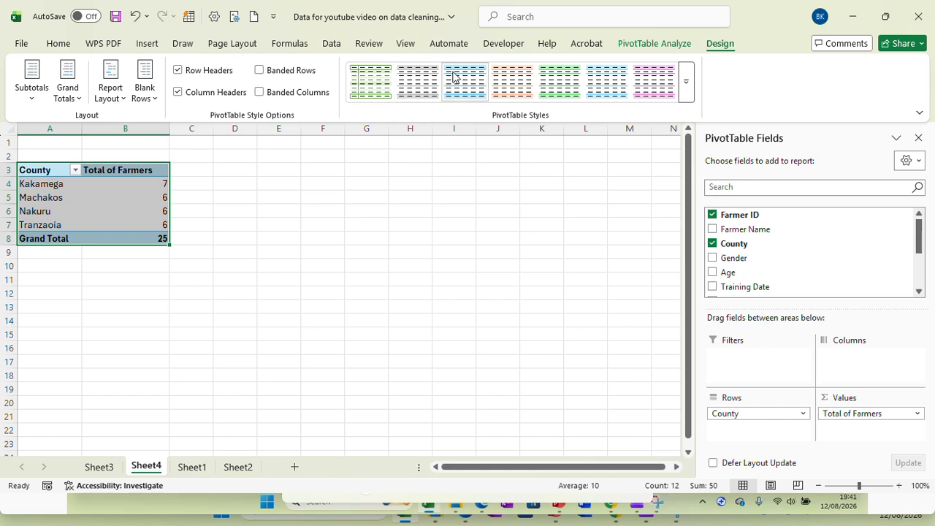
pyautogui.click(504, 86)
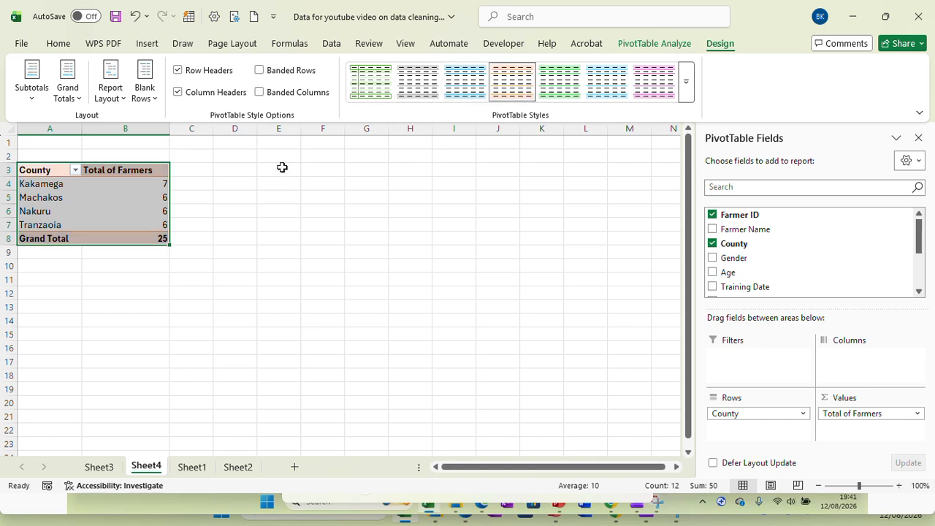
# Try the PivotTable without subtotals, and set it to show all subtotals at the bottom of the group.
pyautogui.click(37, 103)
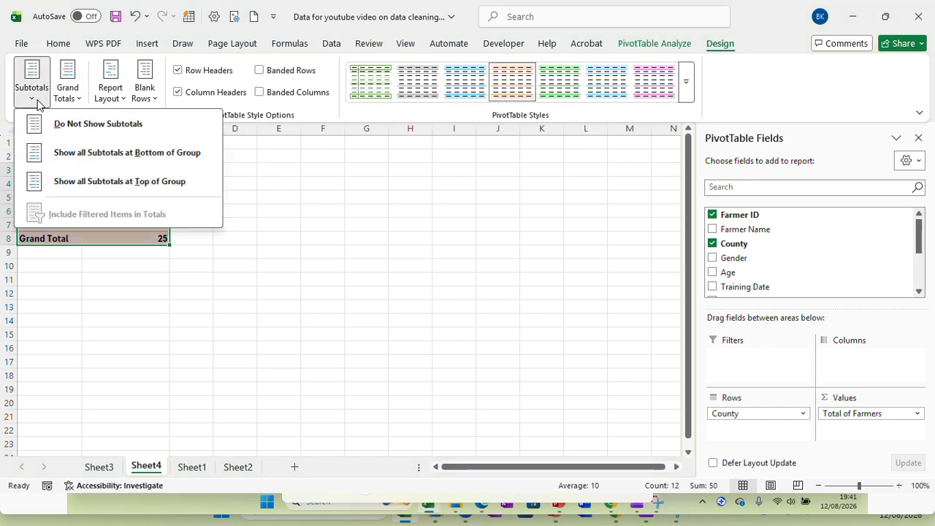
pyautogui.click(70, 124)
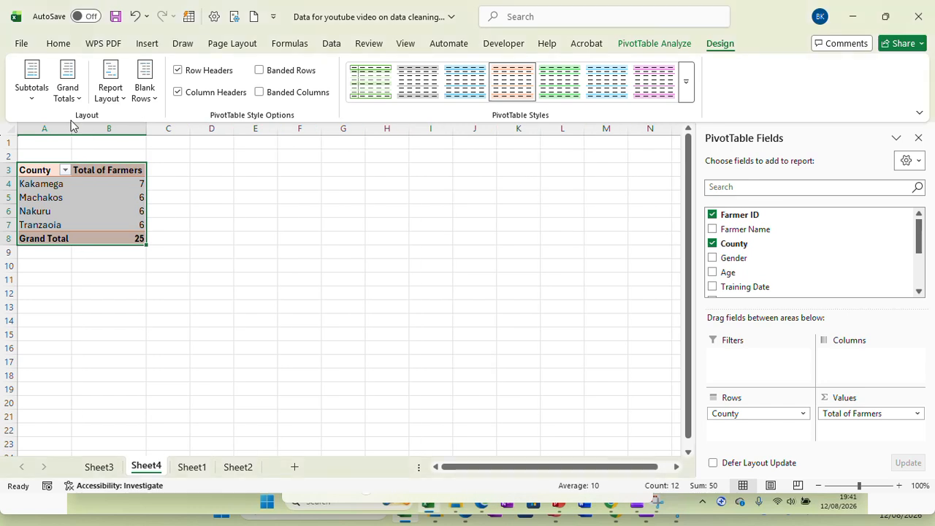
pyautogui.click(32, 99)
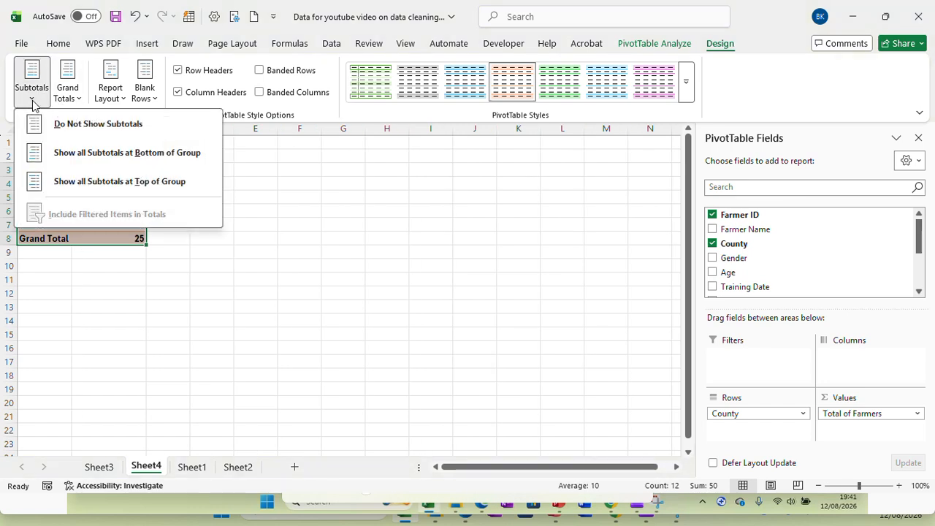
pyautogui.click(172, 157)
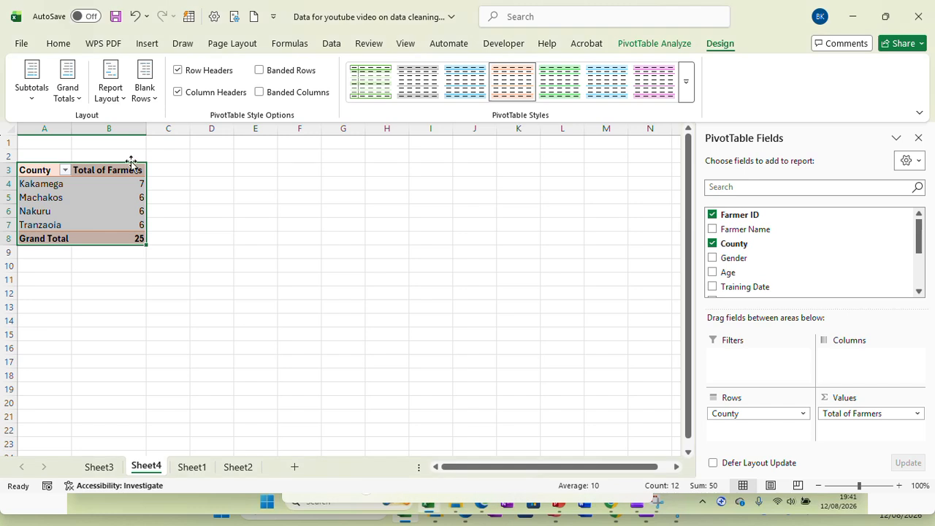
pyautogui.click(38, 98)
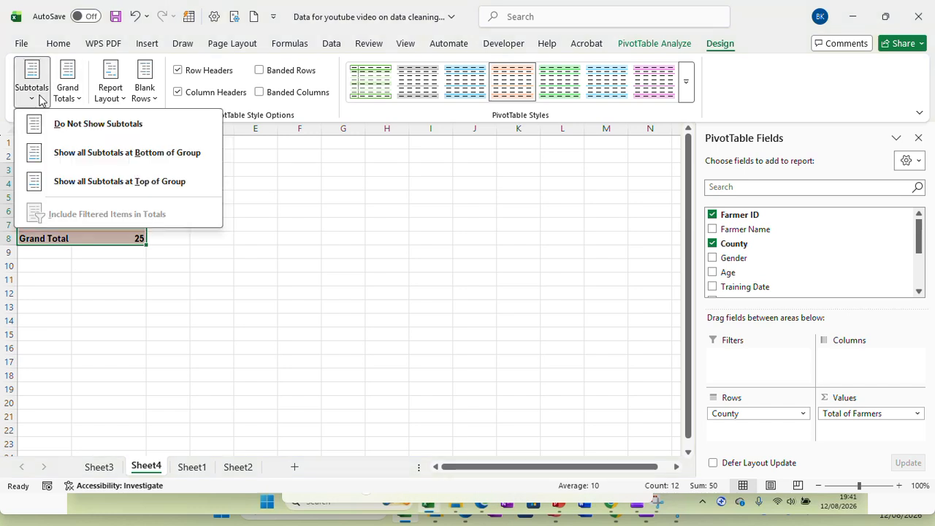
pyautogui.click(95, 159)
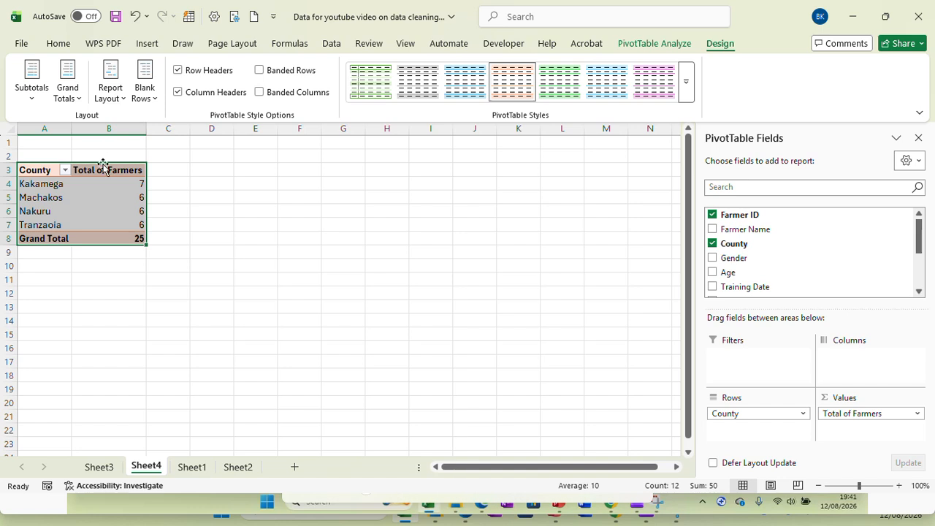
# Try grand totals for rows only, and turn them back on for rows and columns.
pyautogui.click(69, 92)
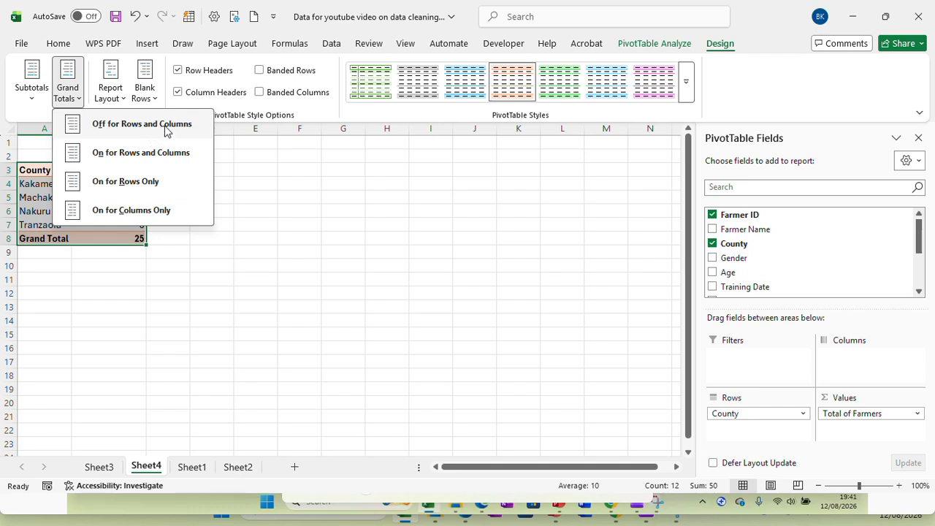
pyautogui.click(147, 182)
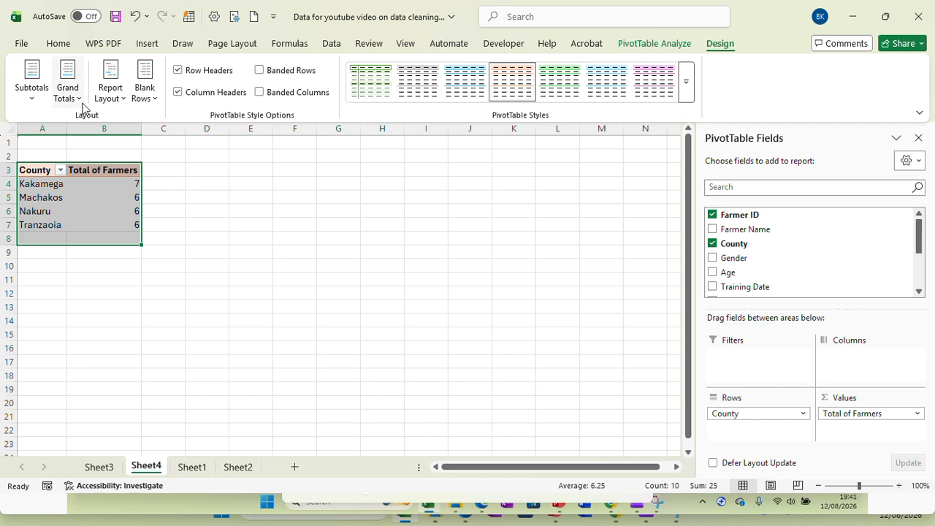
pyautogui.click(67, 82)
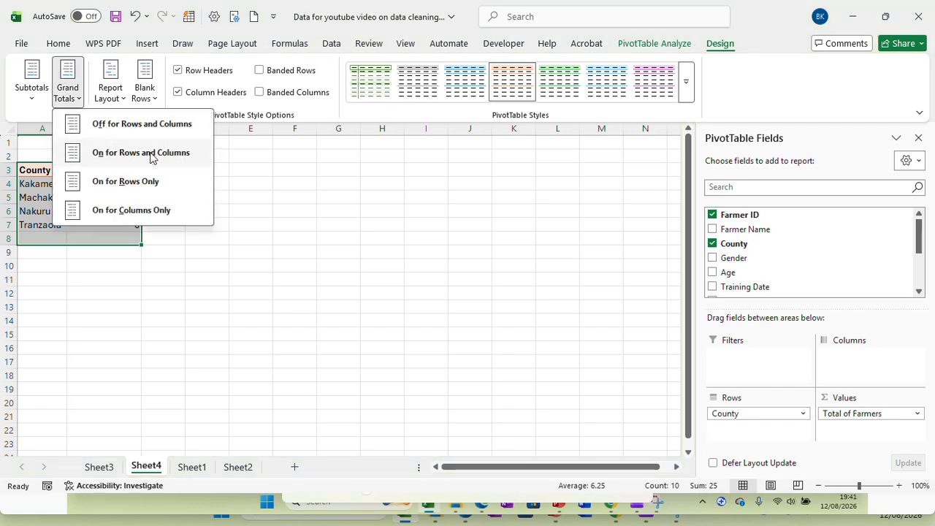
pyautogui.click(149, 182)
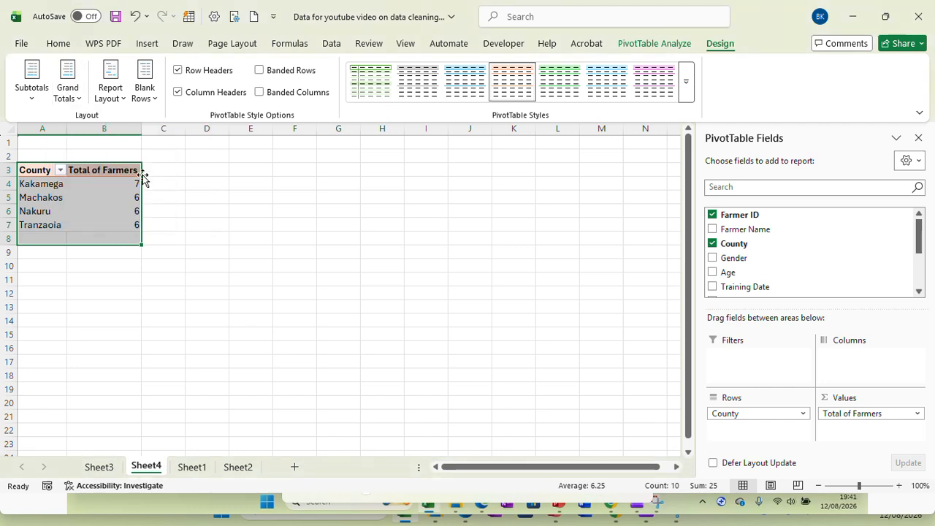
pyautogui.click(69, 93)
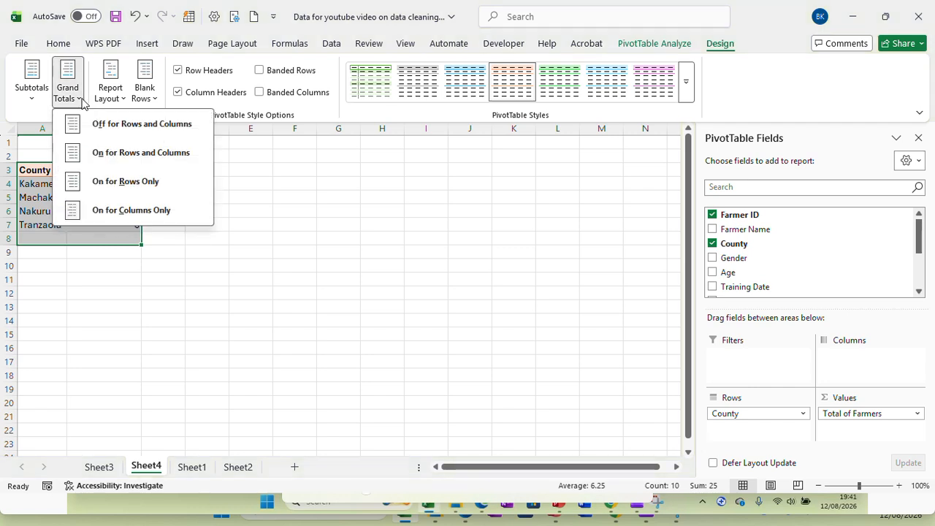
pyautogui.click(132, 152)
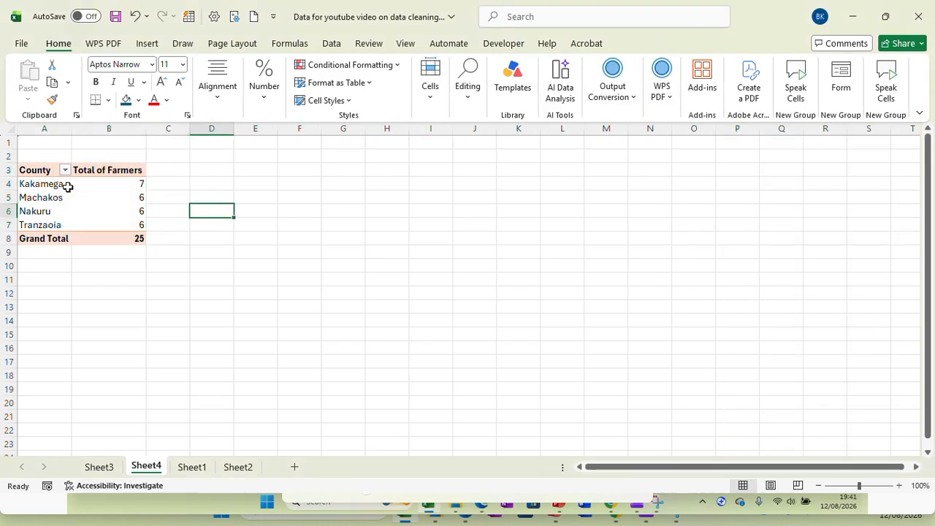
# Show the county PivotTable in tabular form and review its report layout and blank row options.
pyautogui.moveTo(42, 171); pyautogui.dragTo(120, 237)
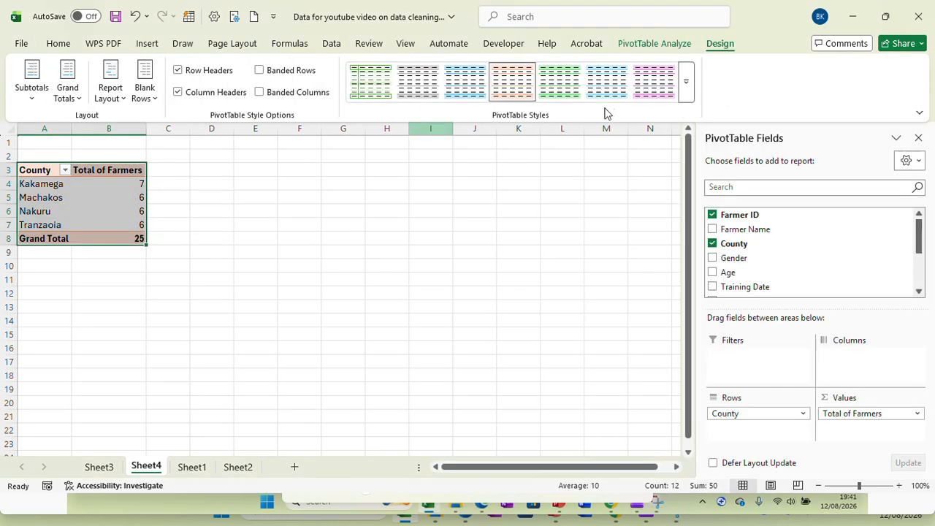
pyautogui.click(117, 93)
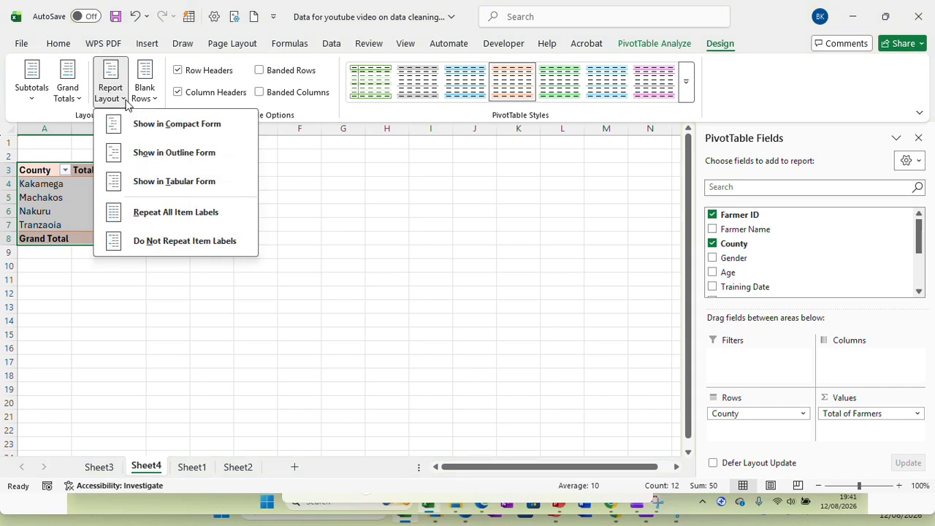
pyautogui.click(182, 189)
pyautogui.click(123, 99)
pyautogui.press('Escape')
pyautogui.click(144, 88)
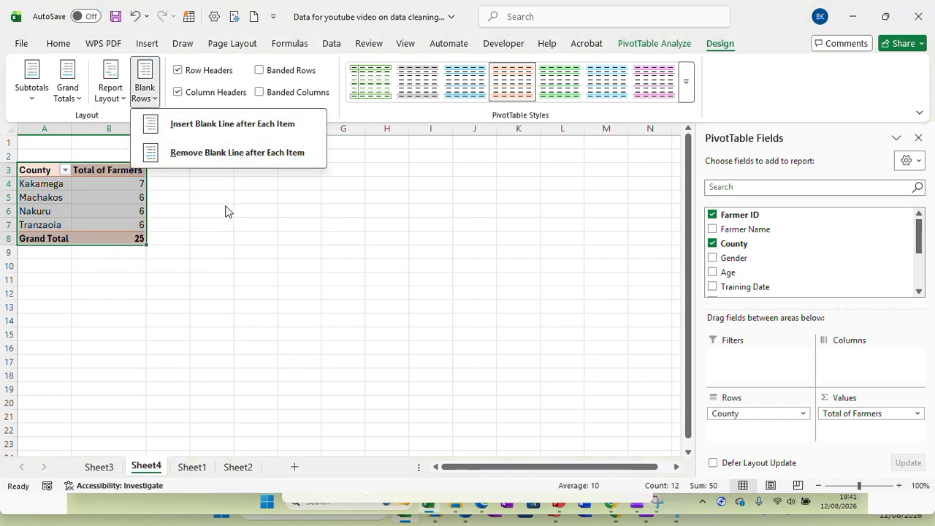
pyautogui.press('Escape')
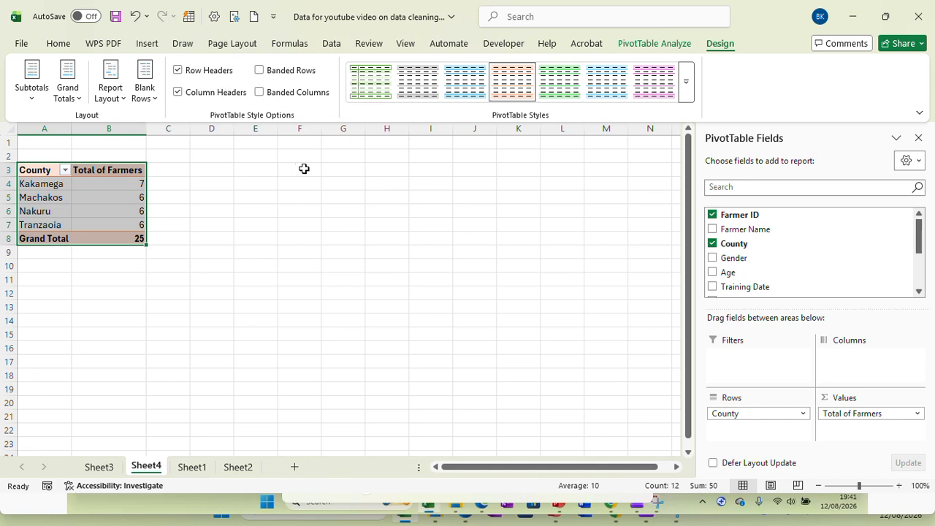
pyautogui.click(353, 206)
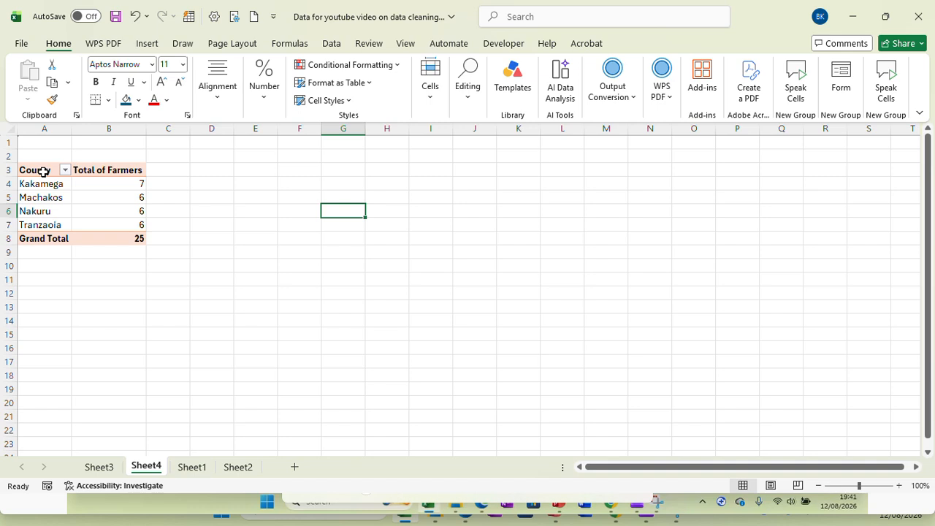
# Copy the county PivotTable in A3:B8 and paste the duplicate at A10.
pyautogui.moveTo(43, 171); pyautogui.dragTo(120, 232)
pyautogui.rightClick(120, 231)
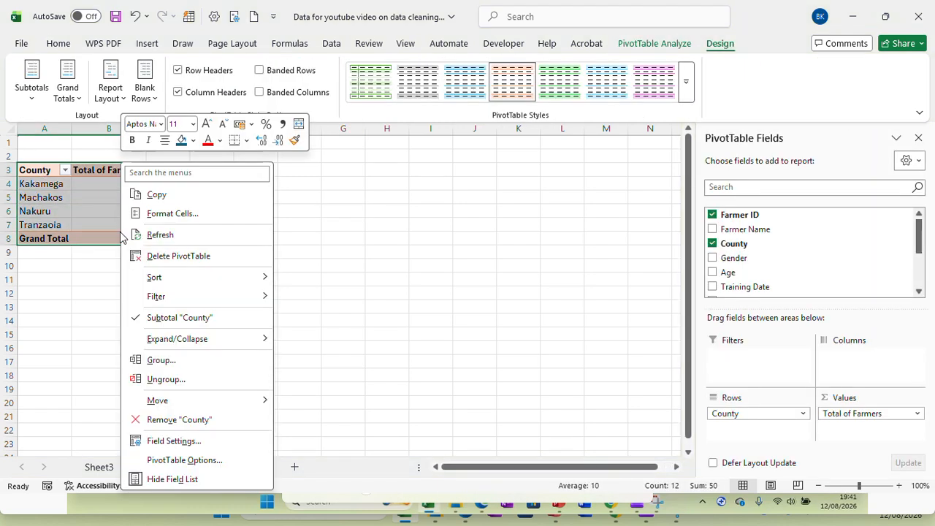
pyautogui.click(159, 191)
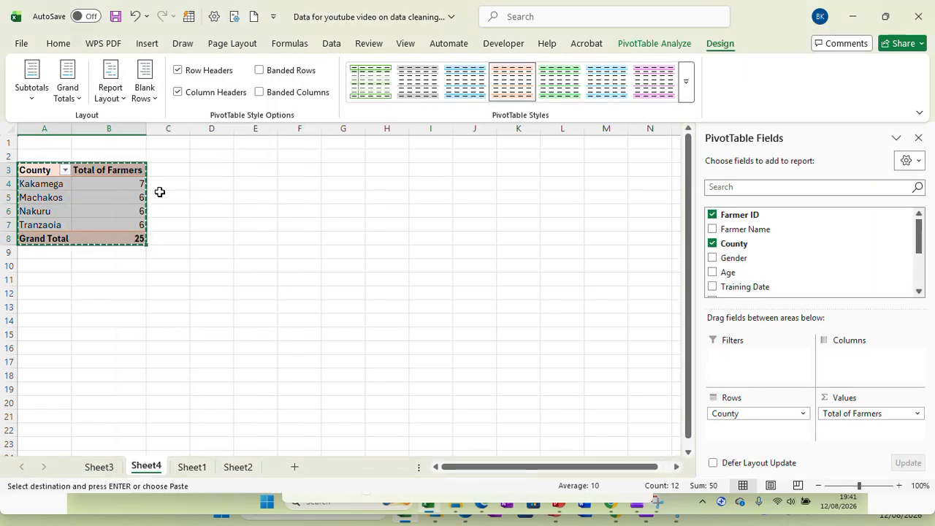
pyautogui.rightClick(45, 267)
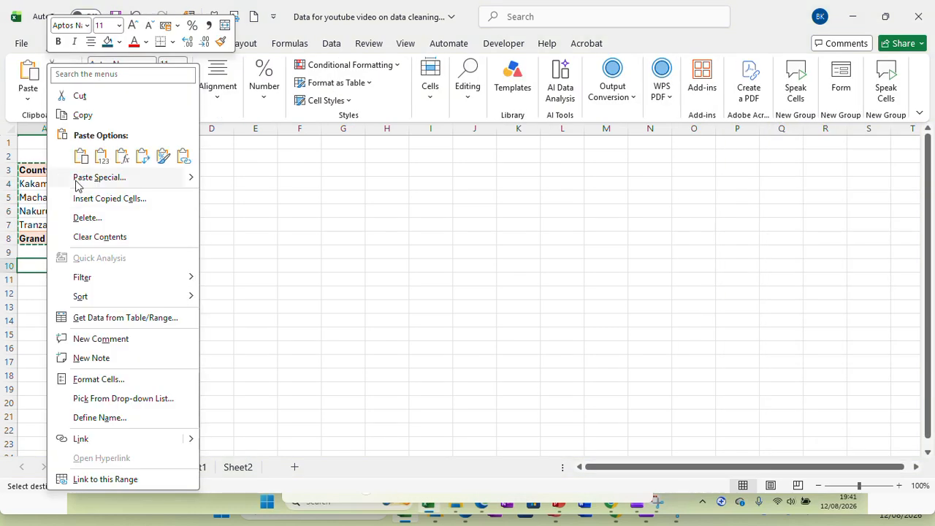
pyautogui.click(80, 151)
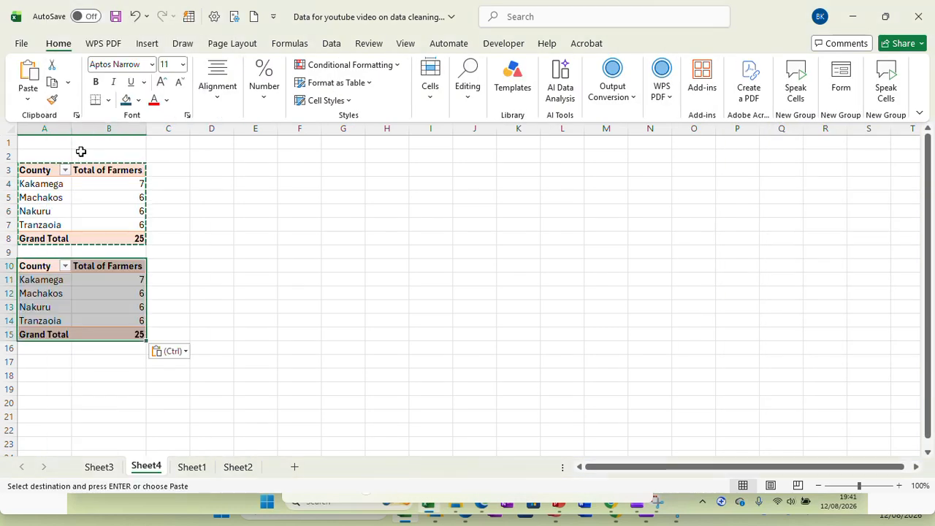
# Replace the Total of Farmers value field with Attended in the PivotTable at A10.
pyautogui.click(42, 267)
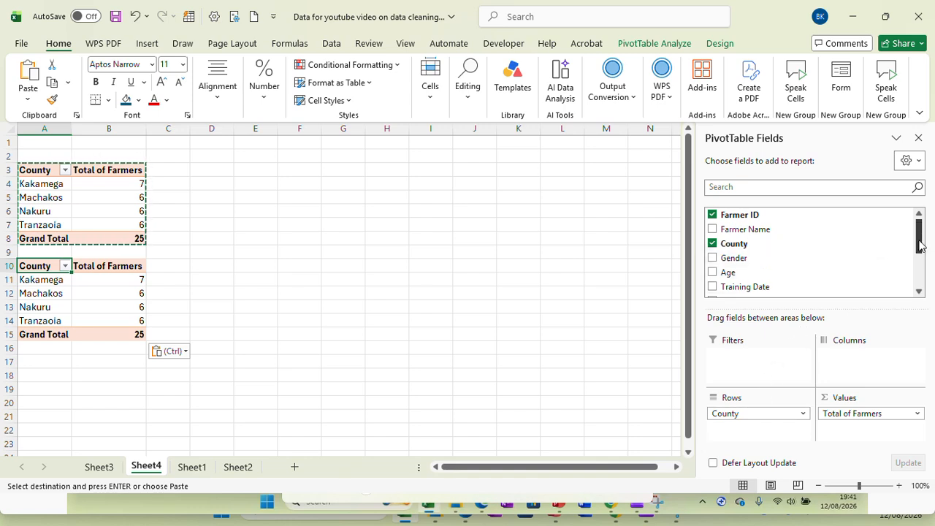
pyautogui.moveTo(920, 246); pyautogui.dragTo(920, 278)
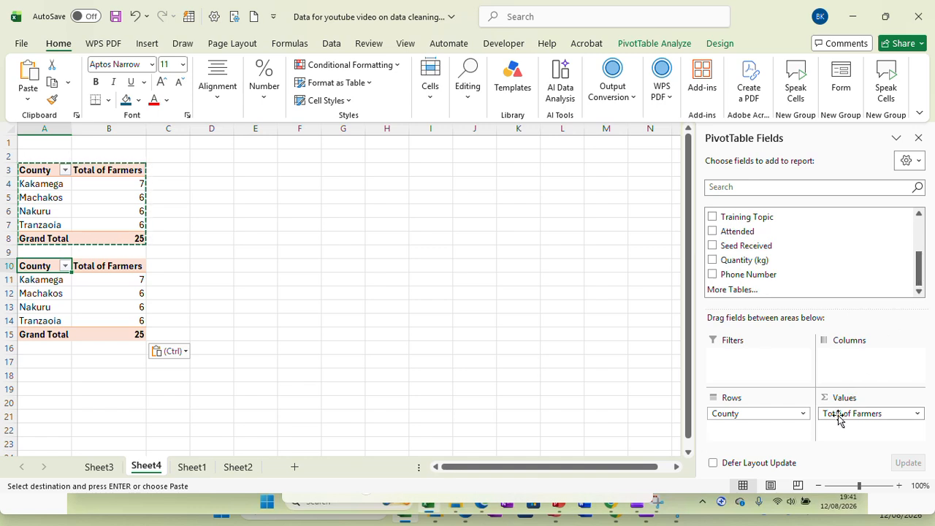
pyautogui.moveTo(838, 418); pyautogui.dragTo(853, 271)
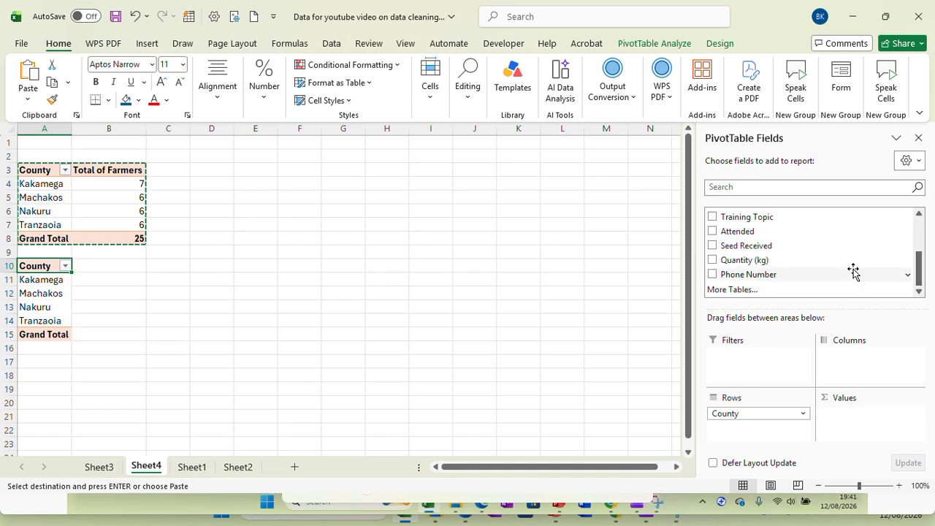
pyautogui.moveTo(729, 231); pyautogui.dragTo(847, 422)
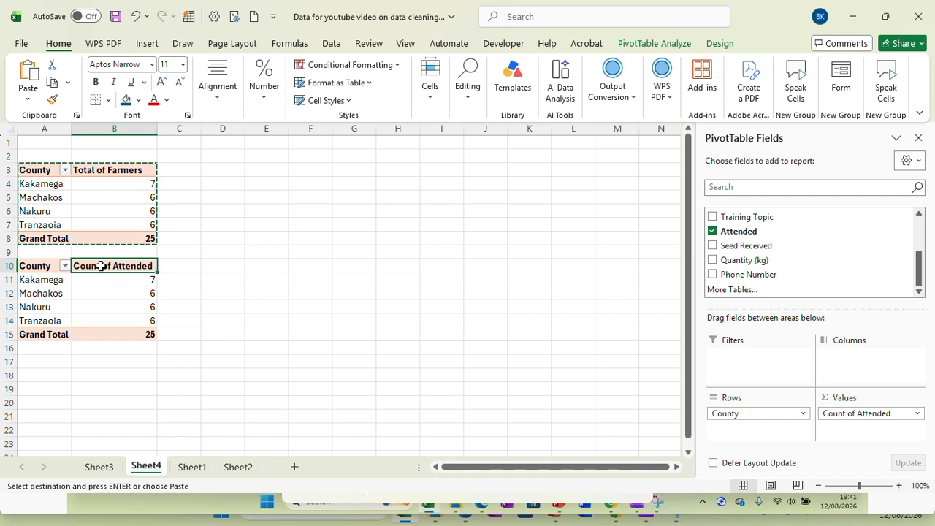
# Rename the value header in B10 as "Total number of farmers attended the training".
pyautogui.doubleClick(101, 266)
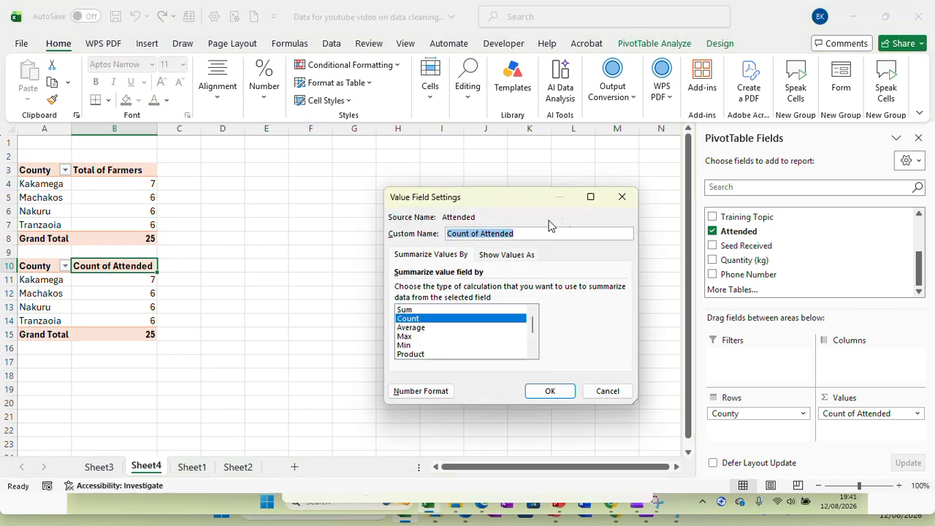
pyautogui.click(621, 195)
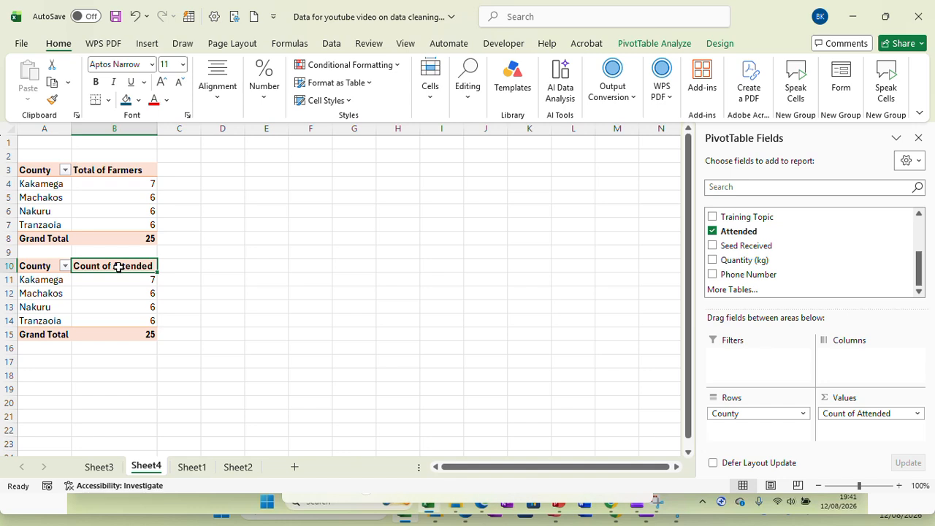
pyautogui.write('Total numbe')
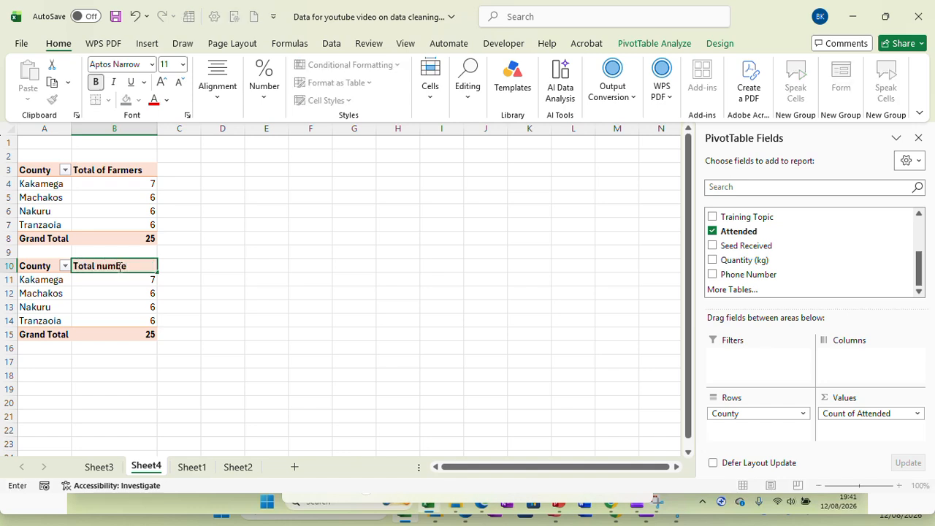
pyautogui.write('r of farmers atta')
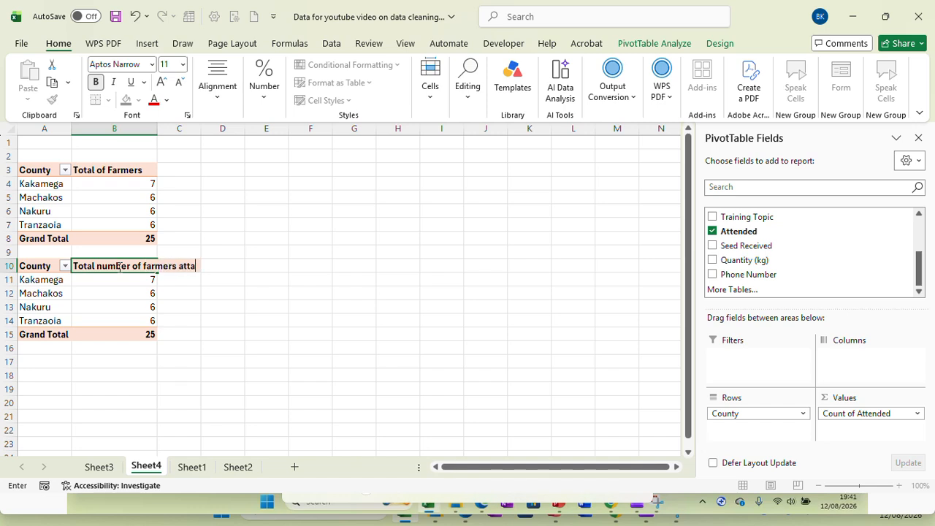
pyautogui.press('BackSpace')
pyautogui.write('en')
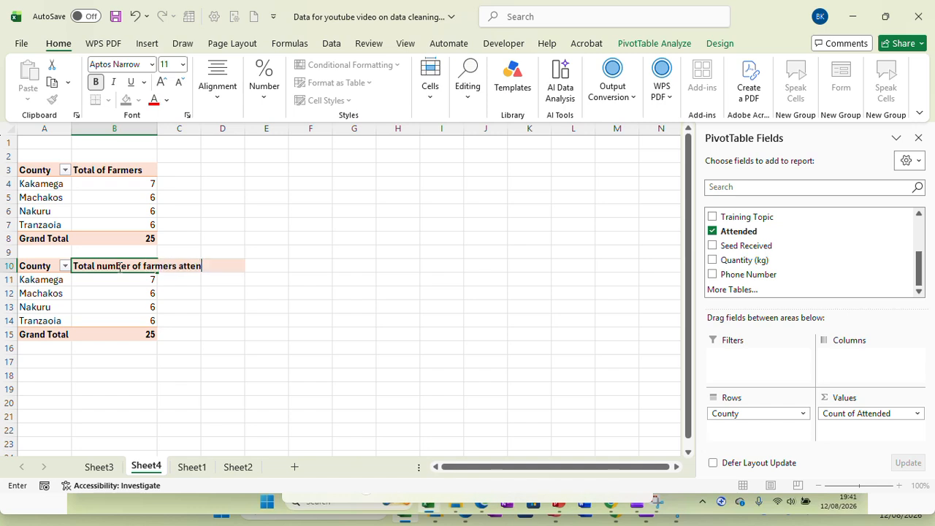
pyautogui.write('ded the trai')
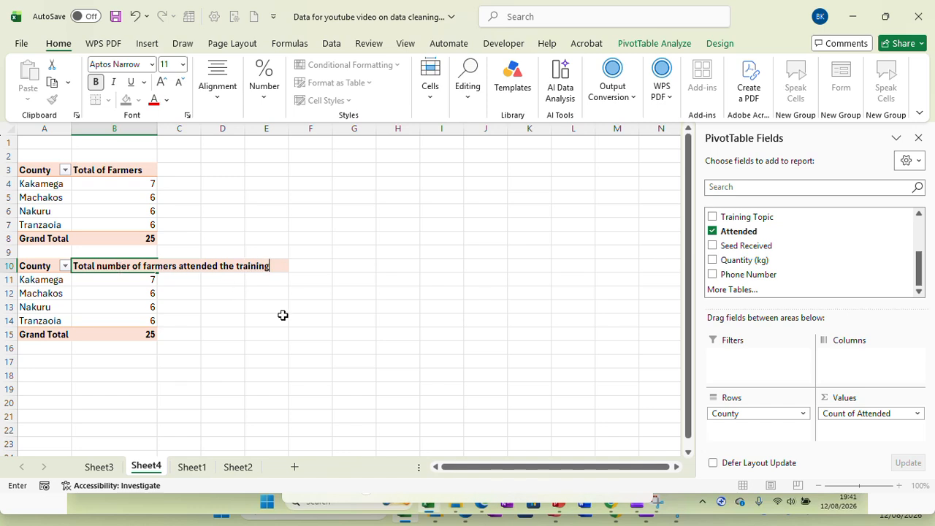
pyautogui.write('ning')
pyautogui.click(283, 315)
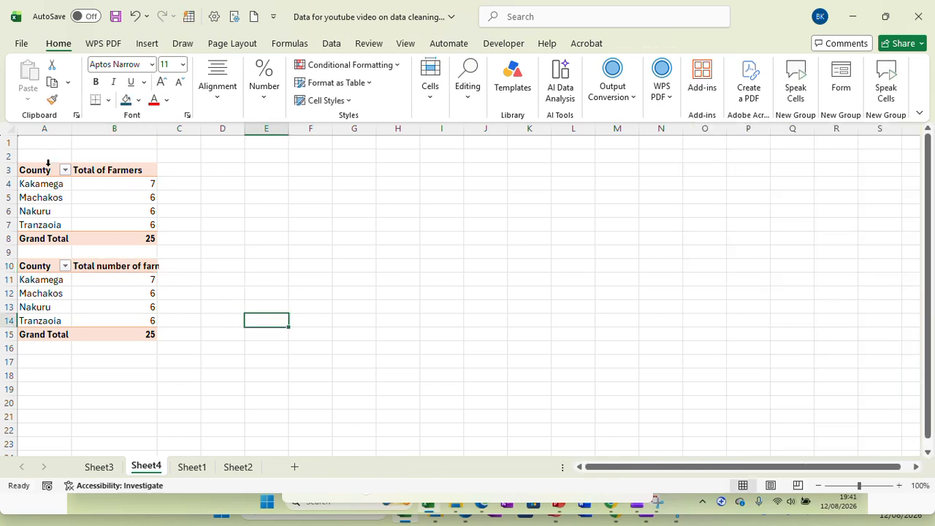
# Copy the Total of Farmers PivotTable in A3:B8 and paste another duplicate at A17.
pyautogui.moveTo(46, 170); pyautogui.dragTo(127, 238)
pyautogui.rightClick(127, 238)
pyautogui.click(164, 194)
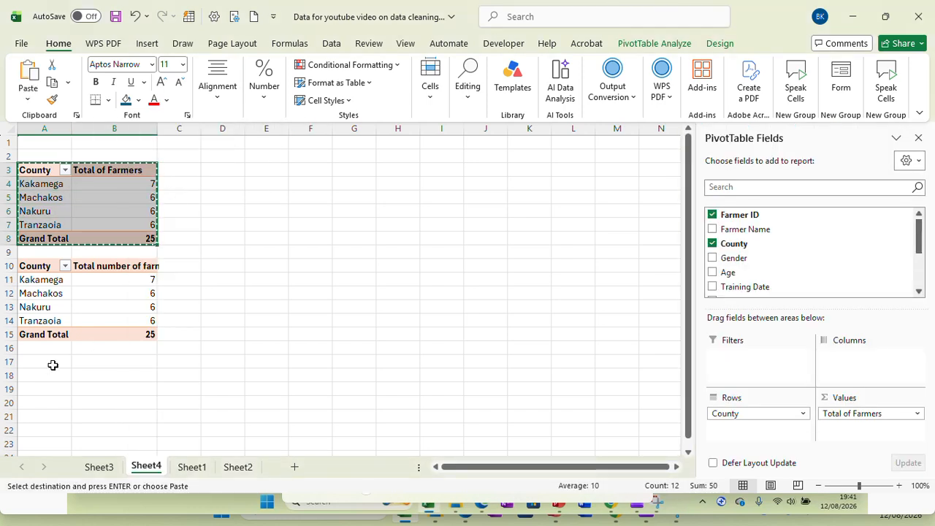
pyautogui.click(51, 363)
pyautogui.rightClick(53, 363)
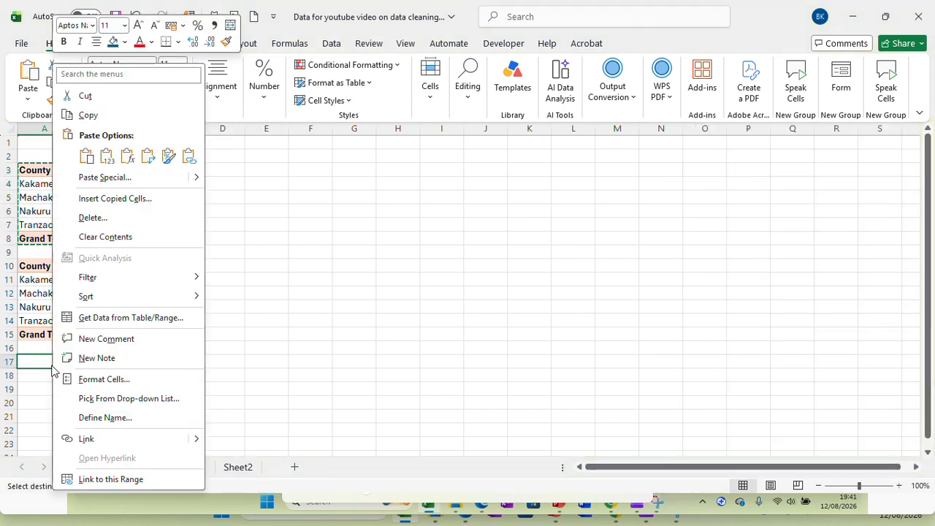
pyautogui.click(86, 155)
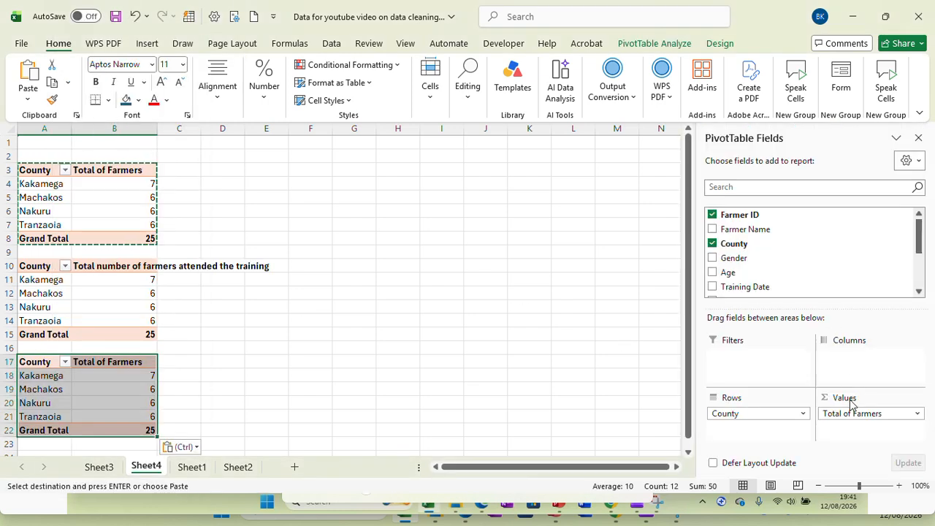
# Replace the Total of Farmers value field with Seed Received in the PivotTable at A17.
pyautogui.moveTo(919, 252); pyautogui.dragTo(919, 283)
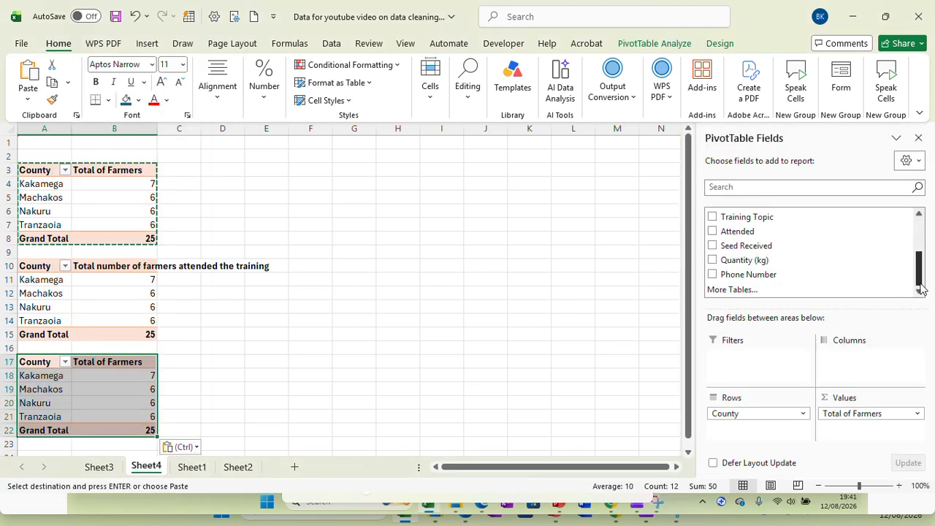
pyautogui.moveTo(879, 420); pyautogui.dragTo(879, 256)
pyautogui.moveTo(745, 251); pyautogui.dragTo(851, 417)
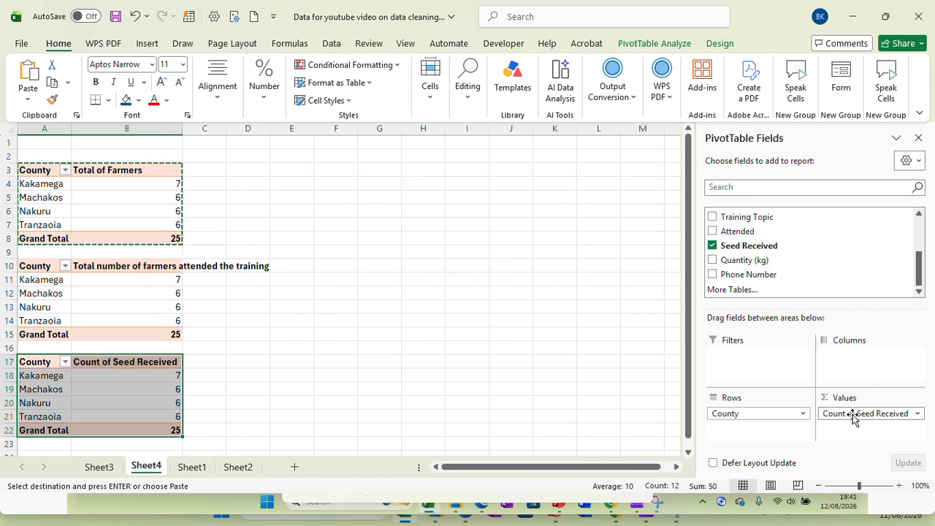
# Set the custom name of the Seed Received value field to "Total of farmers rececived seeds".
pyautogui.doubleClick(100, 361)
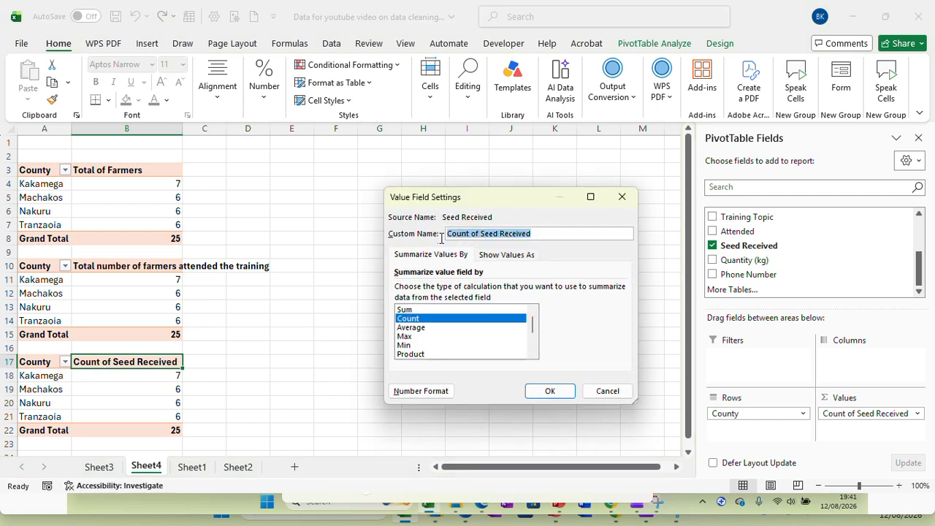
pyautogui.write('Total')
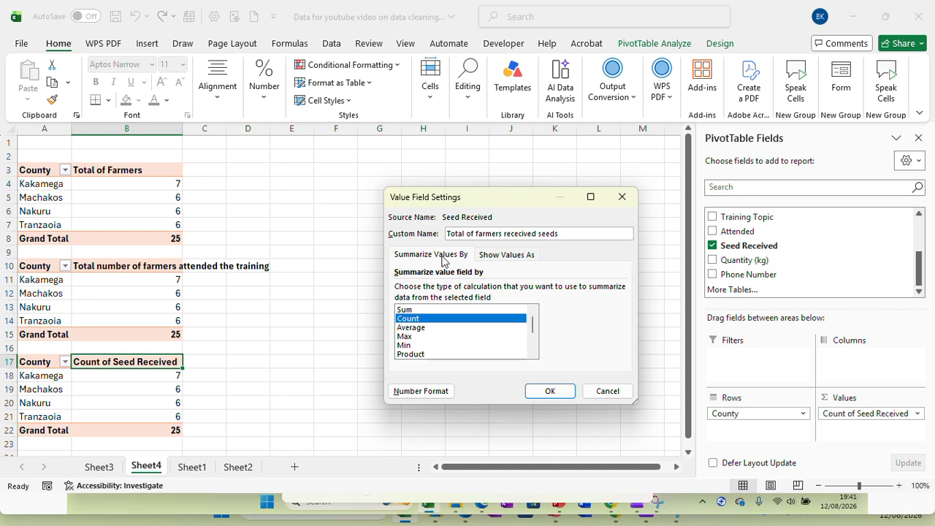
pyautogui.click(547, 391)
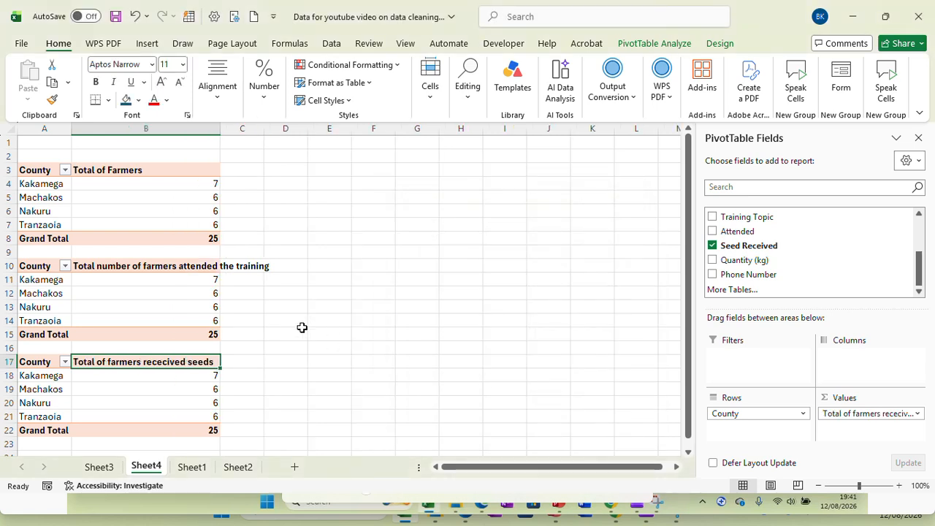
pyautogui.click(290, 358)
# Copy the PivotTable in A3:B8 once more and paste it at A24 below the seeds summary.
pyautogui.moveTo(52, 171); pyautogui.dragTo(173, 234)
pyautogui.rightClick(173, 234)
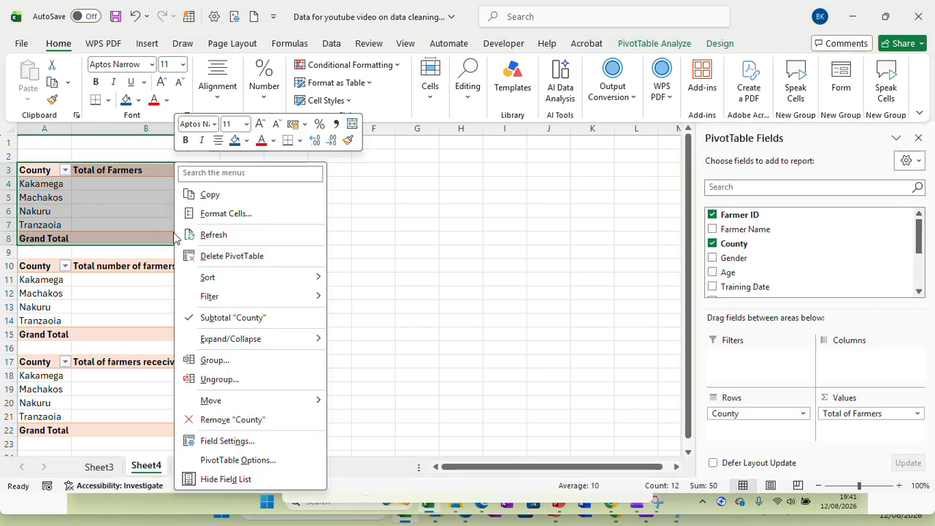
pyautogui.click(215, 198)
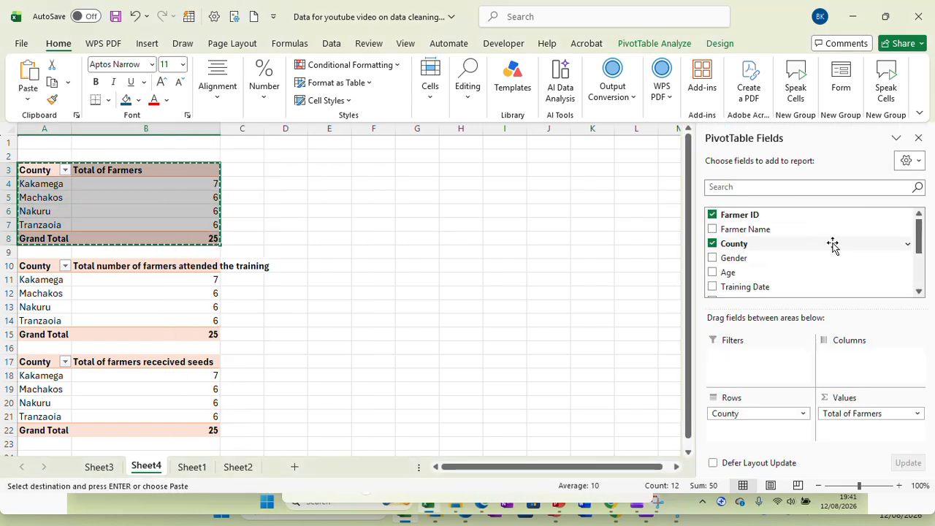
pyautogui.scroll(-1, 690, 279)
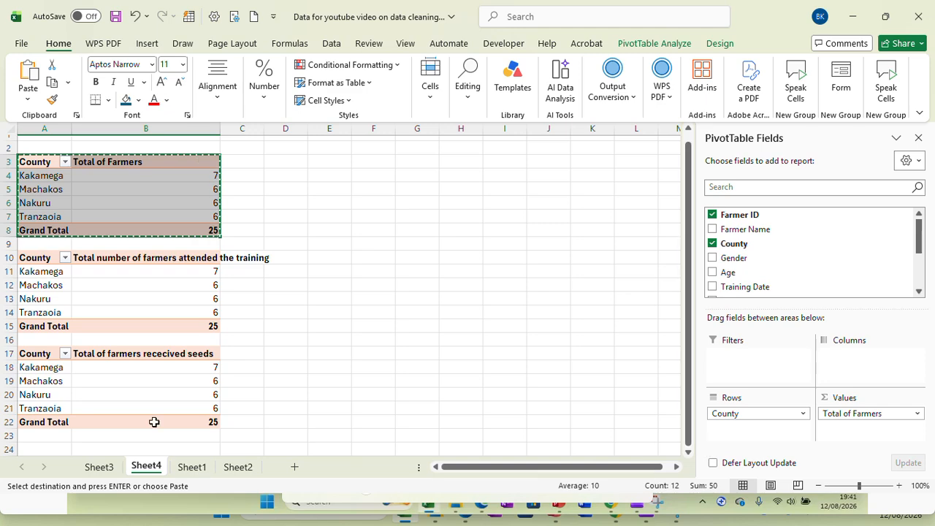
pyautogui.click(58, 446)
pyautogui.rightClick(62, 448)
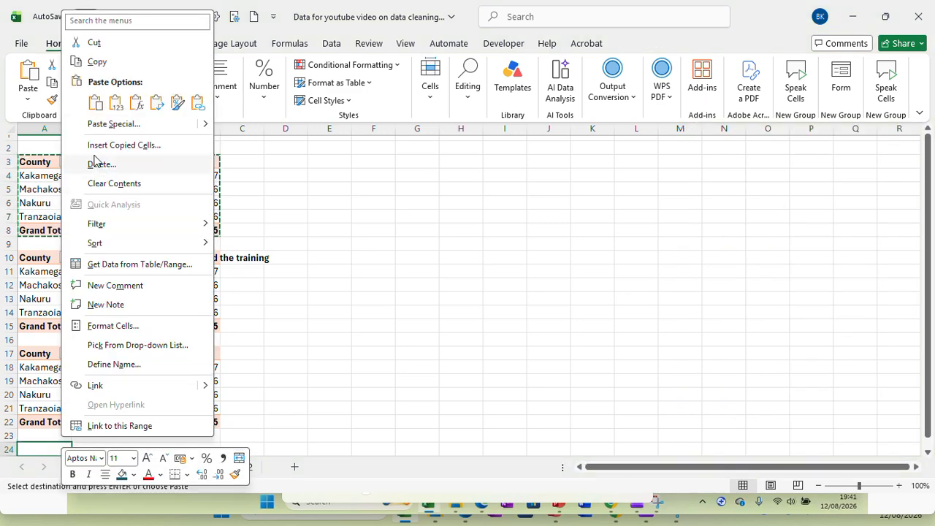
pyautogui.click(96, 106)
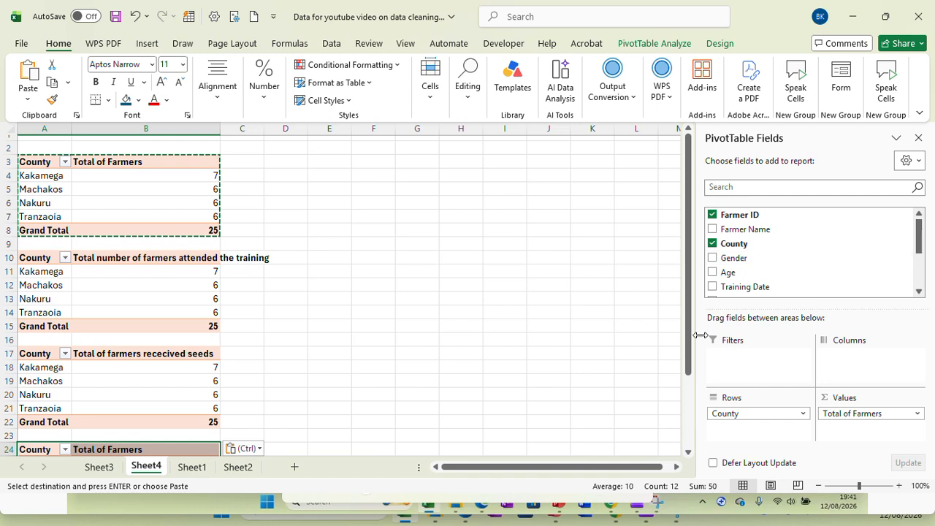
# Replace the Total of Farmers value field with Quantity (kg) in the PivotTable at A24.
pyautogui.moveTo(684, 344); pyautogui.dragTo(694, 417)
pyautogui.moveTo(860, 415); pyautogui.dragTo(871, 269)
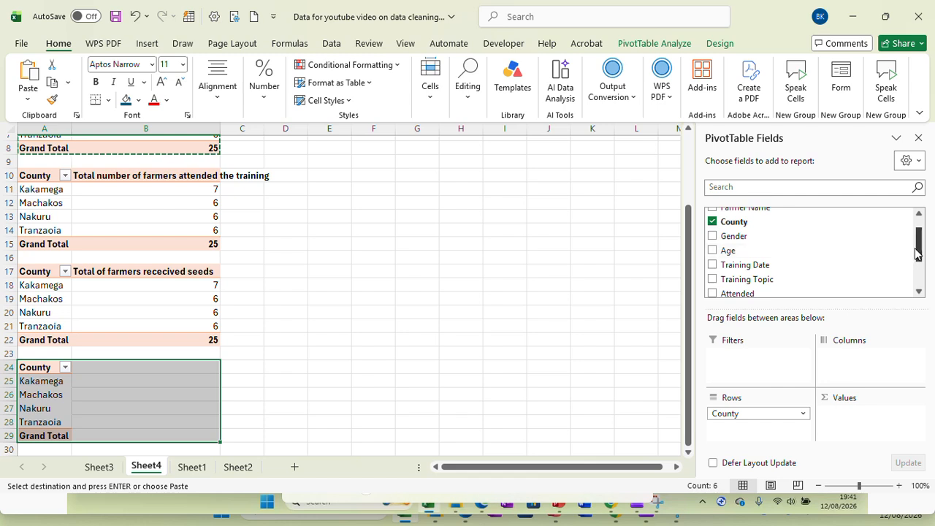
pyautogui.scroll(-4, 919, 252)
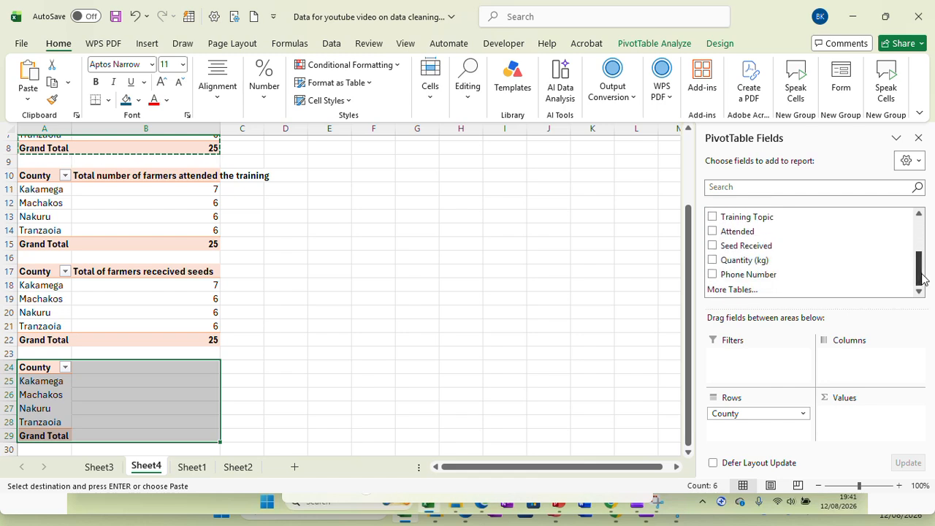
pyautogui.moveTo(741, 261); pyautogui.dragTo(856, 418)
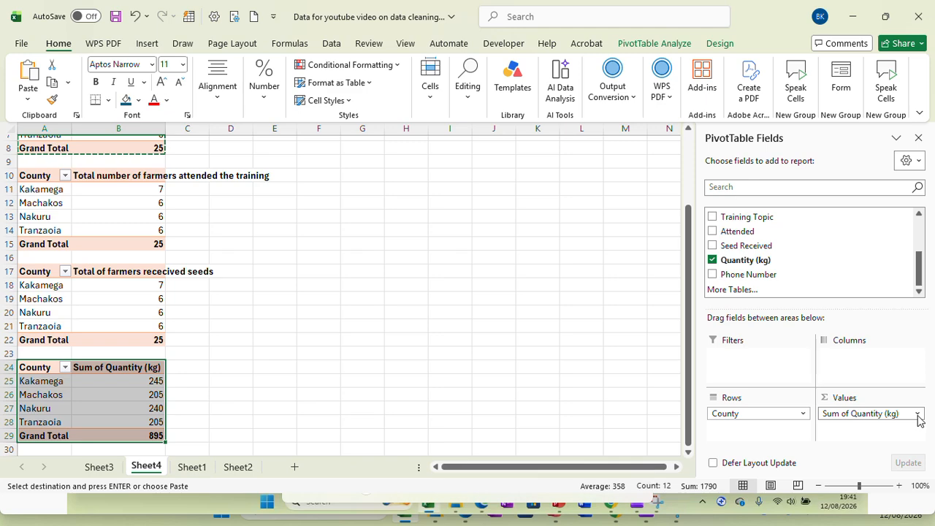
# Summarize the Quantity (kg) value field by Average in the PivotTable at A24.
pyautogui.click(918, 414)
pyautogui.click(873, 398)
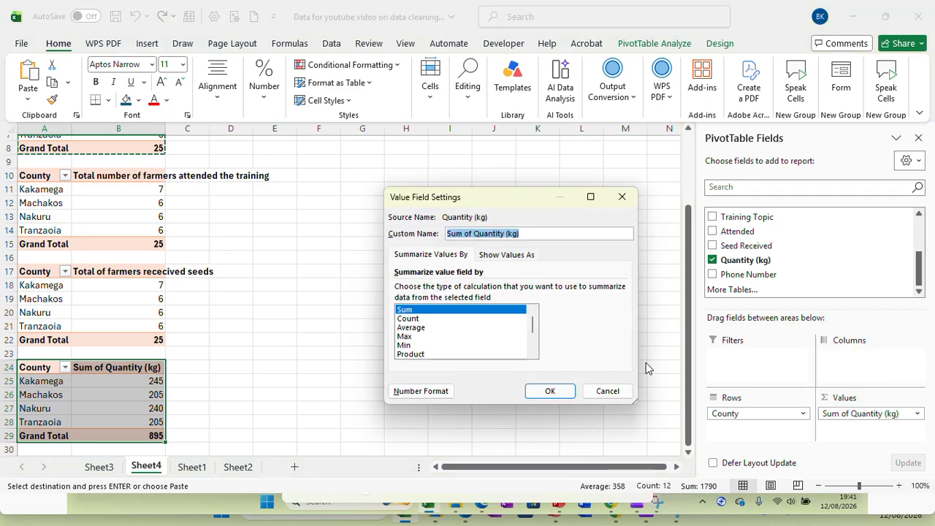
pyautogui.click(426, 328)
pyautogui.click(553, 394)
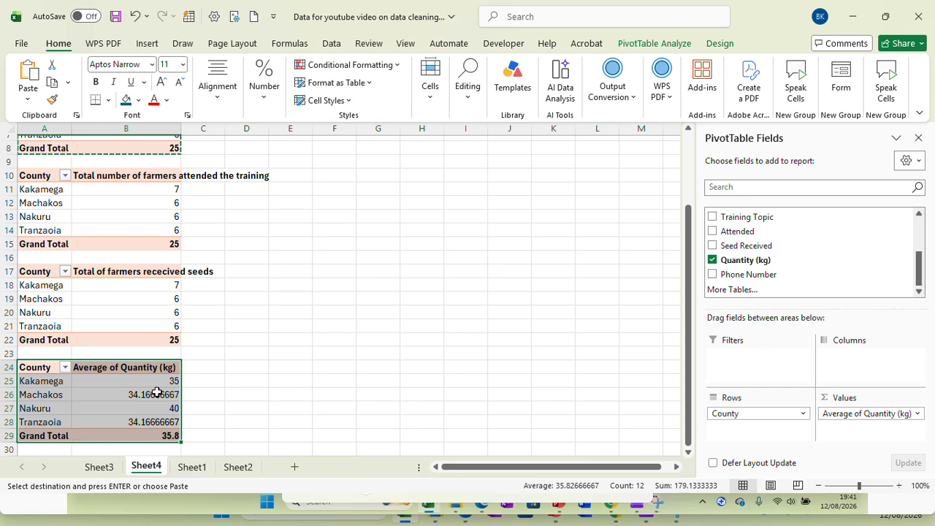
# Rename the value header in B24 as "Average yield obtaines".
pyautogui.click(135, 369)
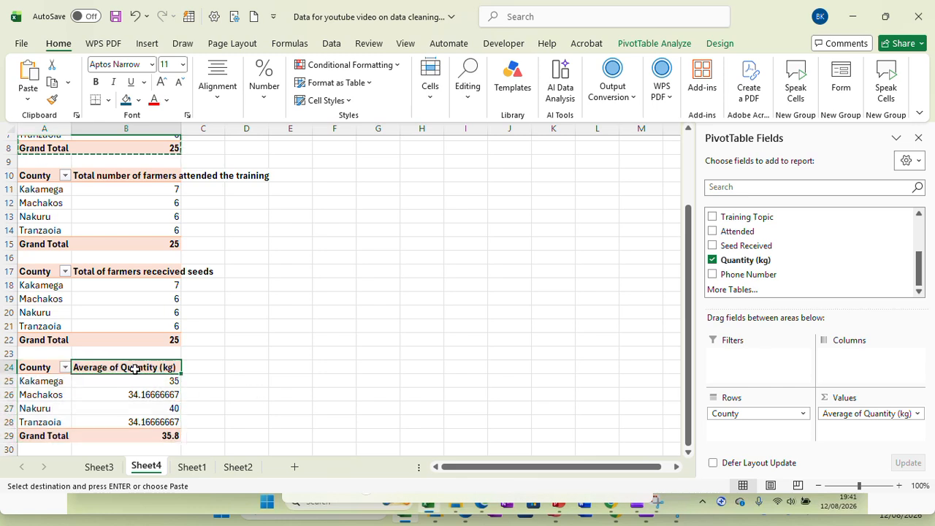
pyautogui.write('Average yield obtaines')
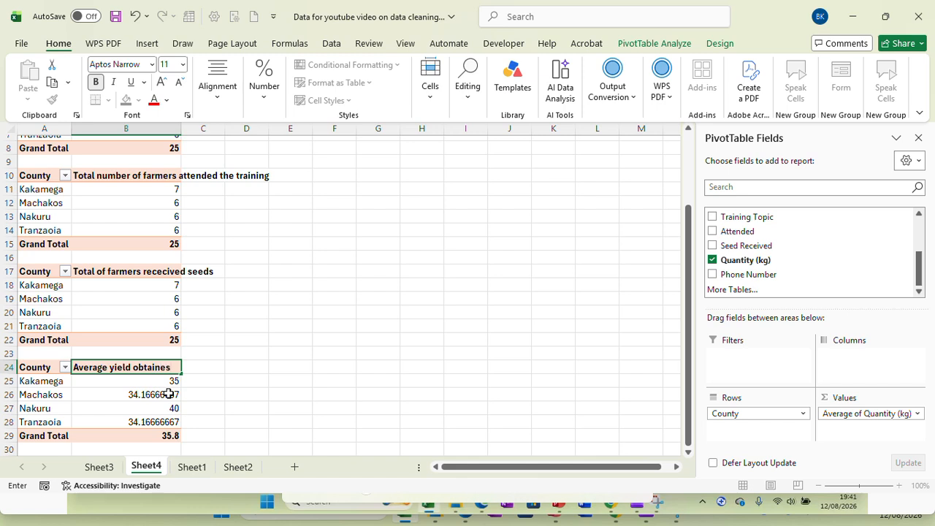
pyautogui.click(270, 381)
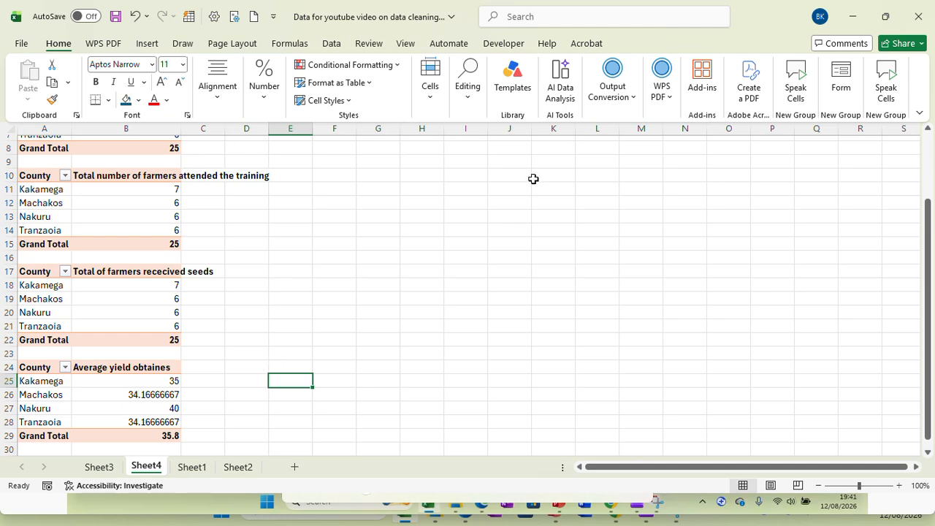
# Copy the Total of Farmers PivotTable in A3:B8 and paste a duplicate at A31 below the average yield summary.
pyautogui.moveTo(933, 284); pyautogui.dragTo(931, 218)
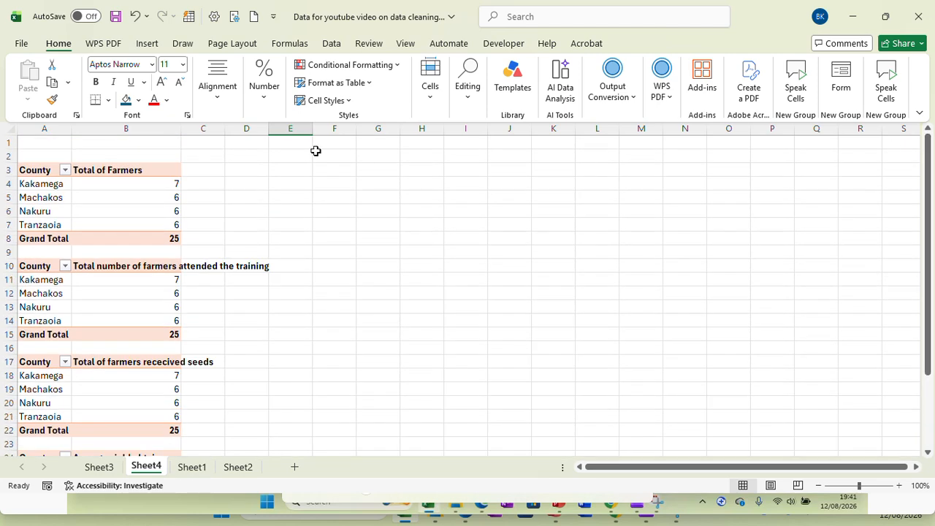
pyautogui.moveTo(36, 170); pyautogui.dragTo(150, 238)
pyautogui.rightClick(150, 238)
pyautogui.click(192, 193)
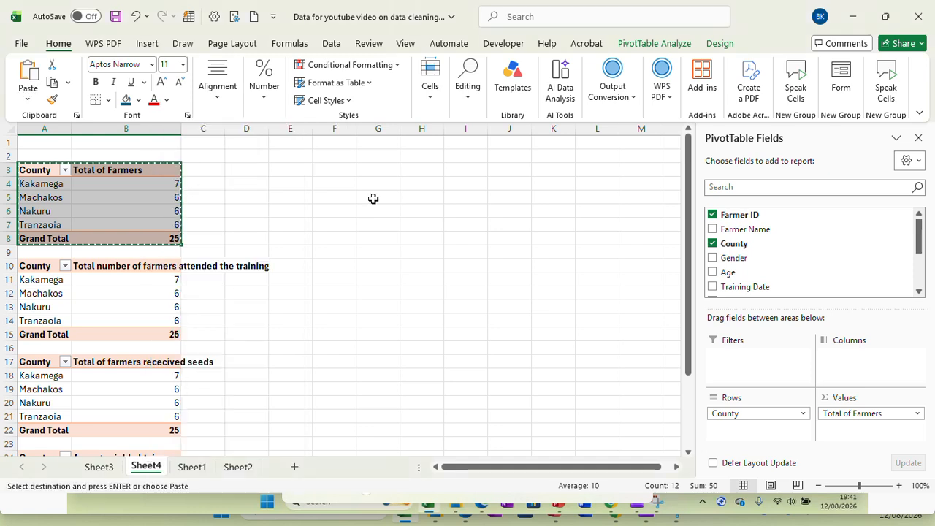
pyautogui.moveTo(689, 333); pyautogui.dragTo(689, 404)
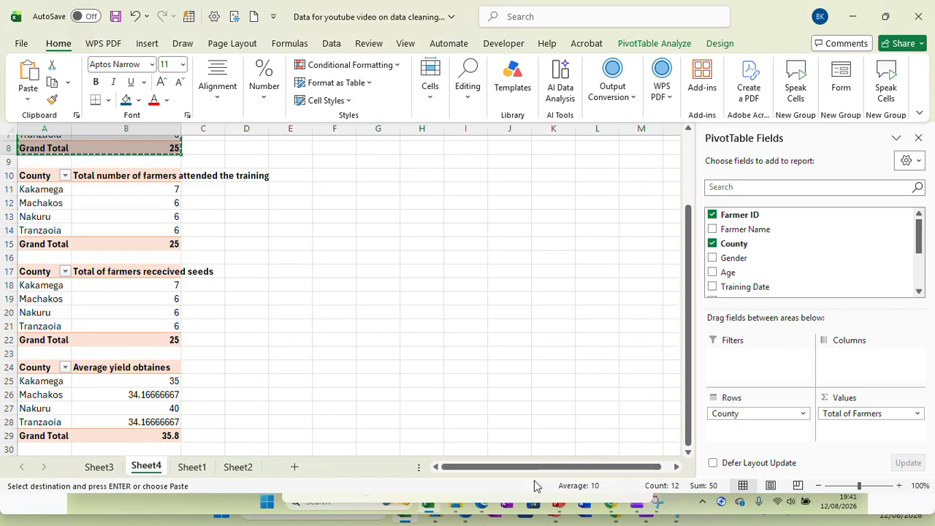
pyautogui.click(57, 451)
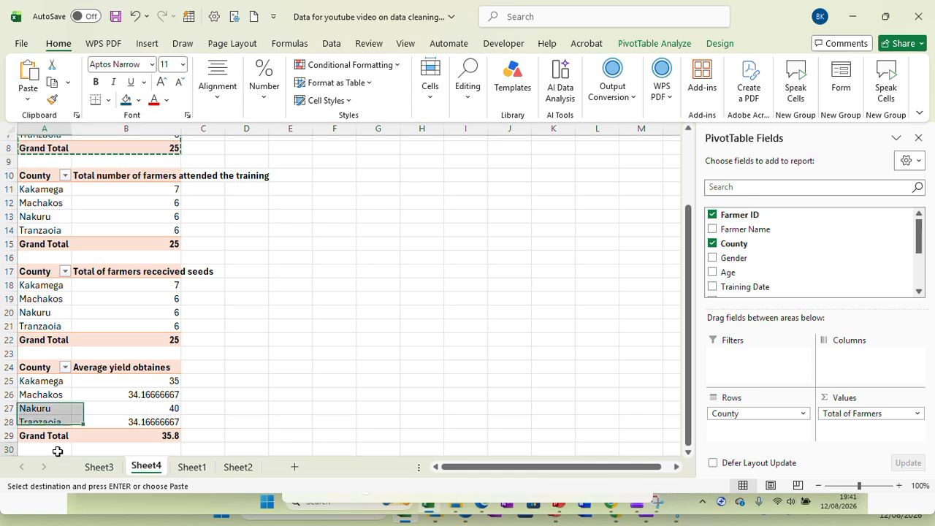
pyautogui.press('Down')
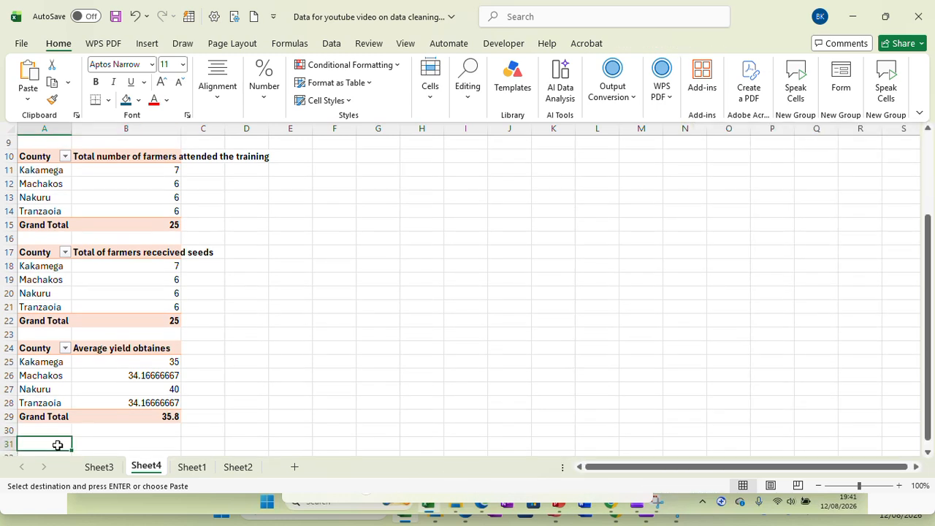
pyautogui.hotkey('ctrl', 'v')
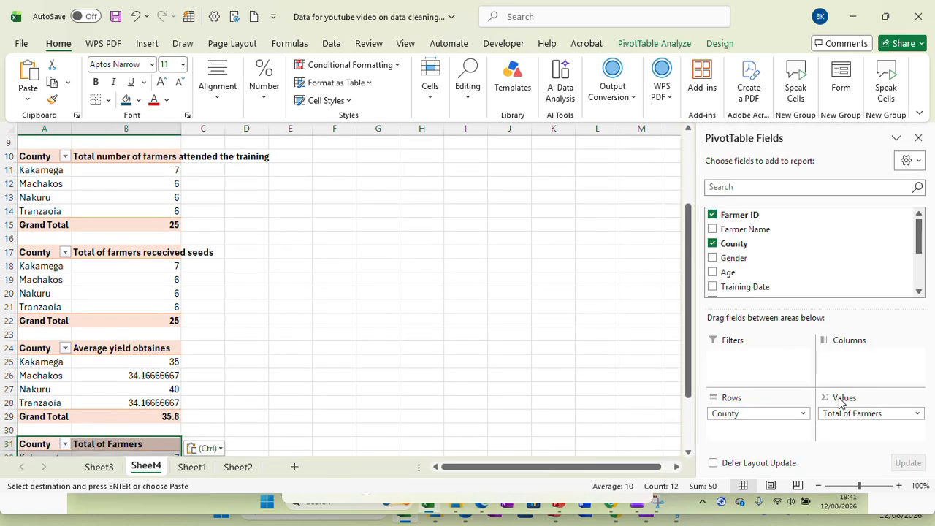
# Replace the Total of Farmers value field with Quantity (kg) in the PivotTable at A31.
pyautogui.click(849, 420)
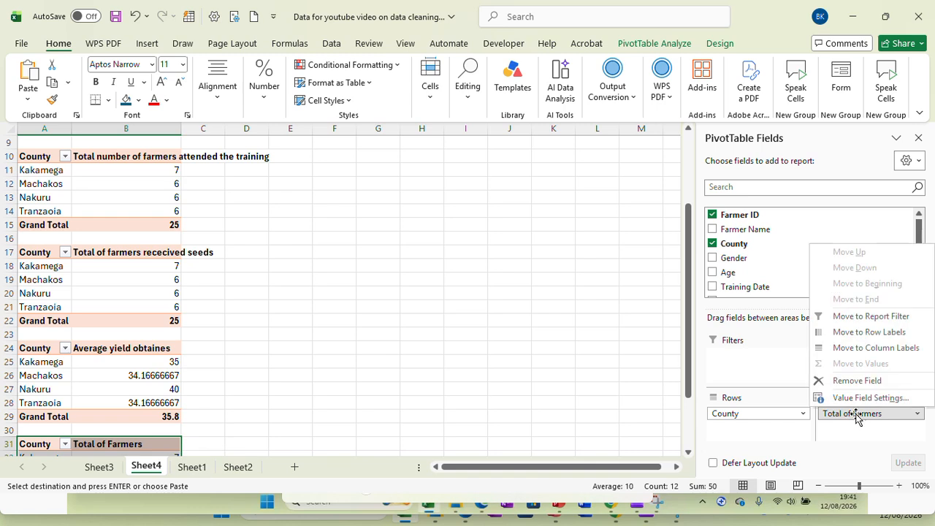
pyautogui.moveTo(852, 415); pyautogui.dragTo(852, 271)
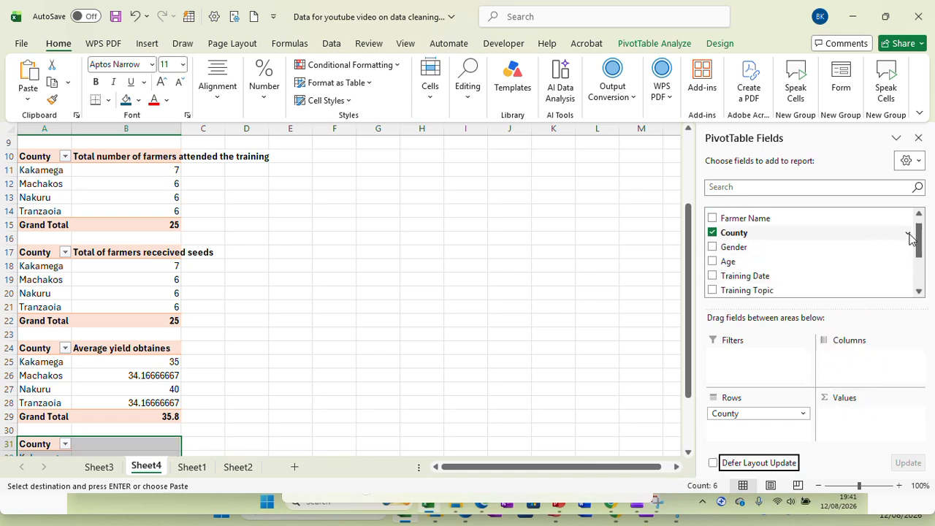
pyautogui.scroll(-2, 911, 235)
pyautogui.moveTo(761, 262); pyautogui.dragTo(867, 426)
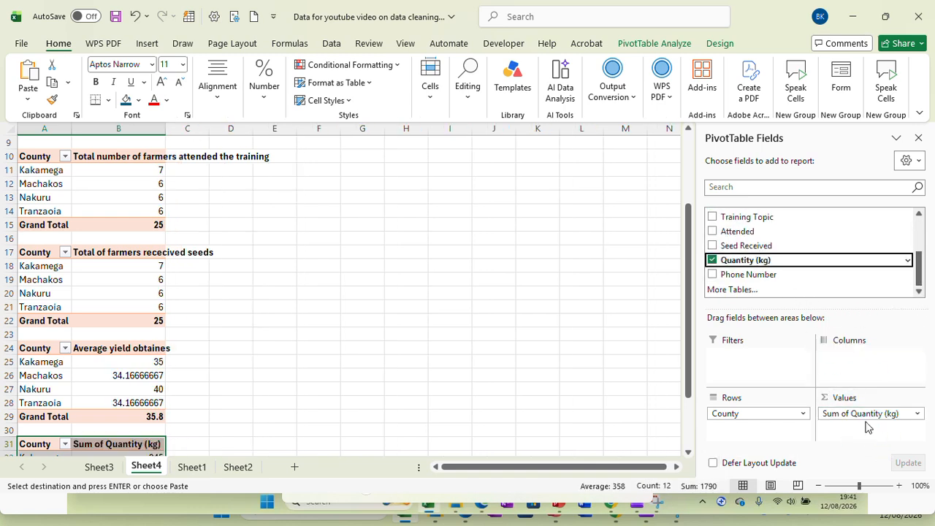
# Summarize the Quantity (kg) value field by Max in the PivotTable at A31.
pyautogui.click(918, 415)
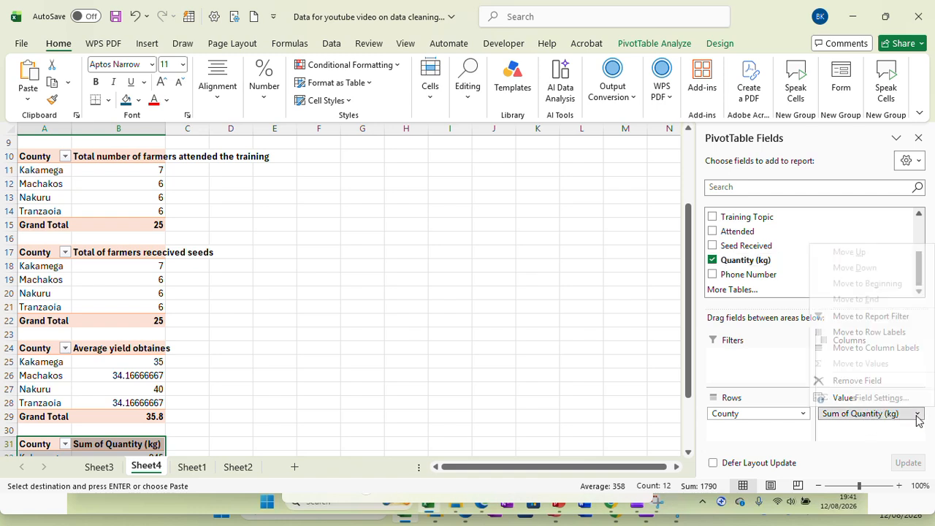
pyautogui.click(856, 398)
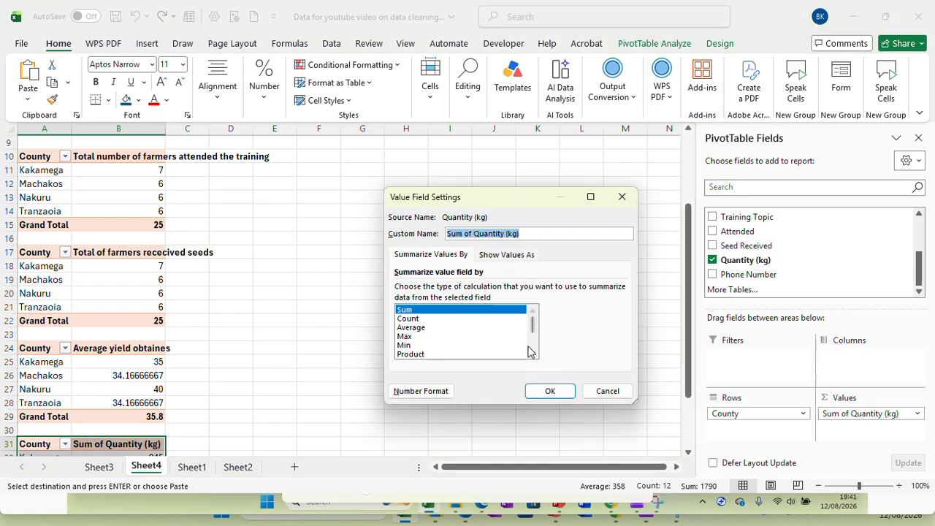
pyautogui.click(406, 337)
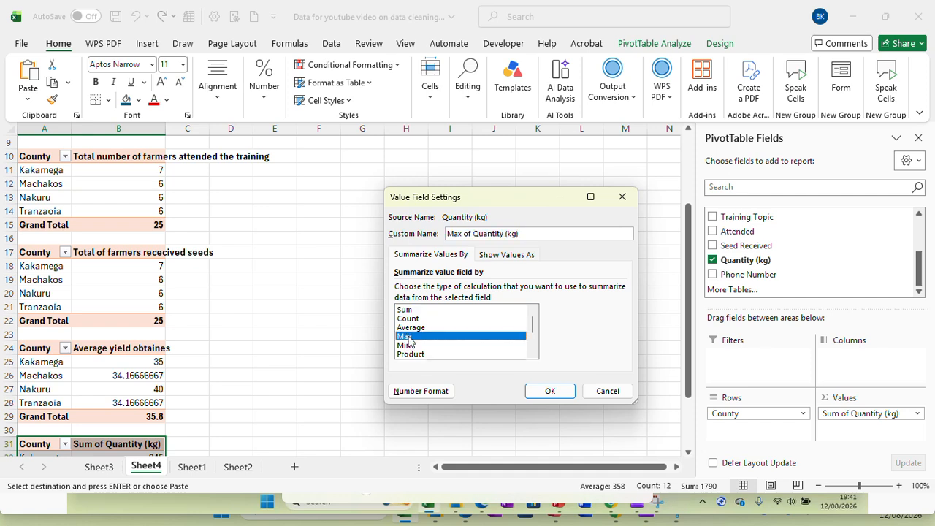
pyautogui.click(550, 391)
pyautogui.moveTo(688, 314); pyautogui.dragTo(688, 363)
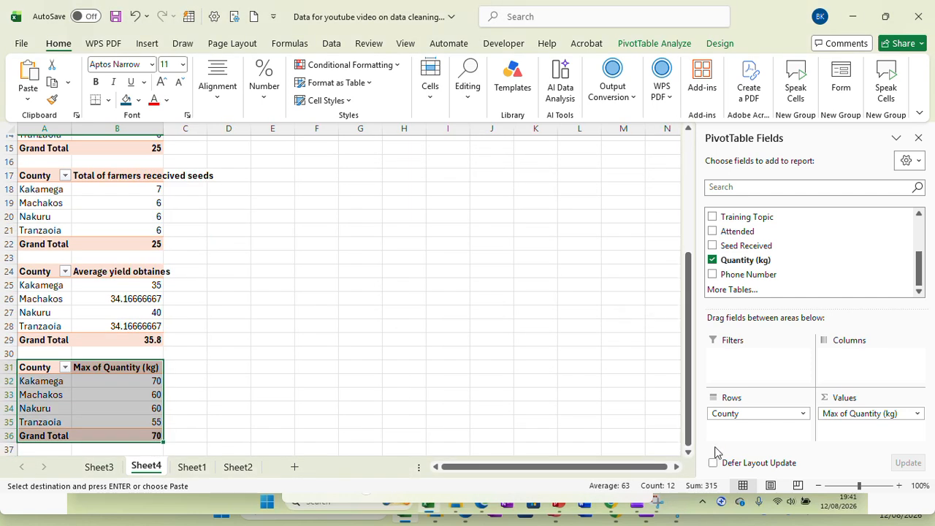
pyautogui.click(264, 405)
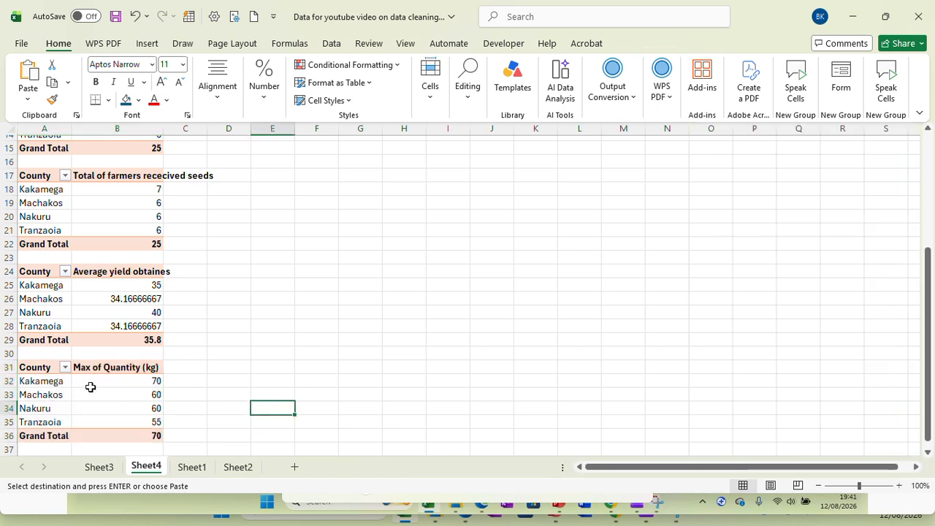
pyautogui.moveTo(91, 388)
# Change the summary calculation of Quantity (kg) to Min in the PivotTable at A31.
pyautogui.click(41, 372)
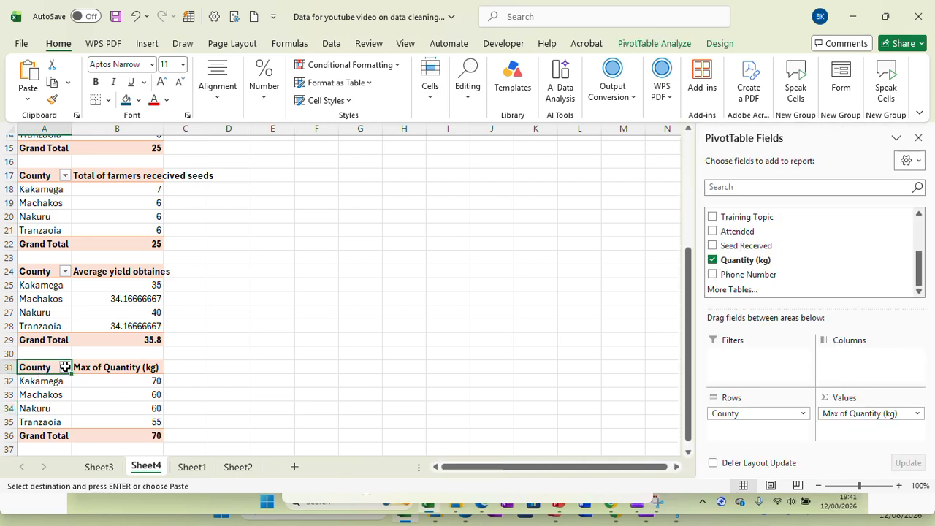
pyautogui.click(889, 414)
pyautogui.click(871, 397)
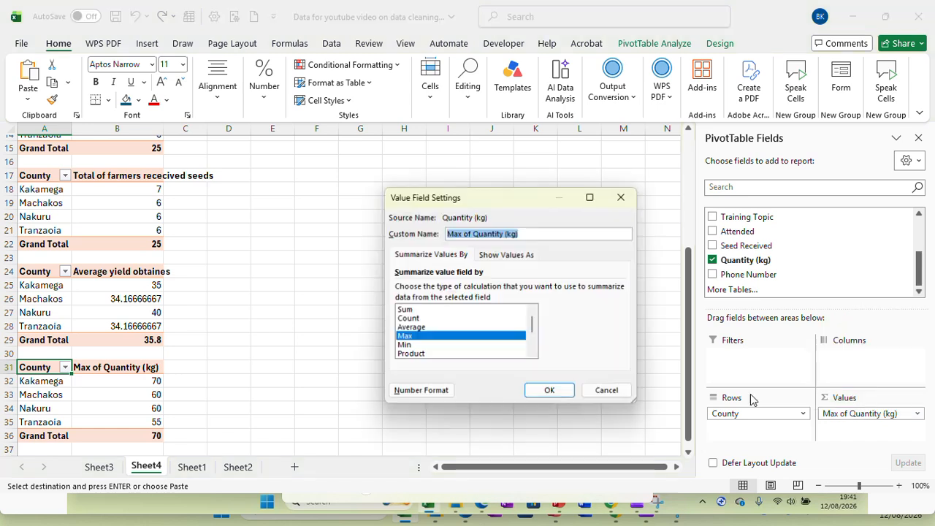
pyautogui.click(406, 345)
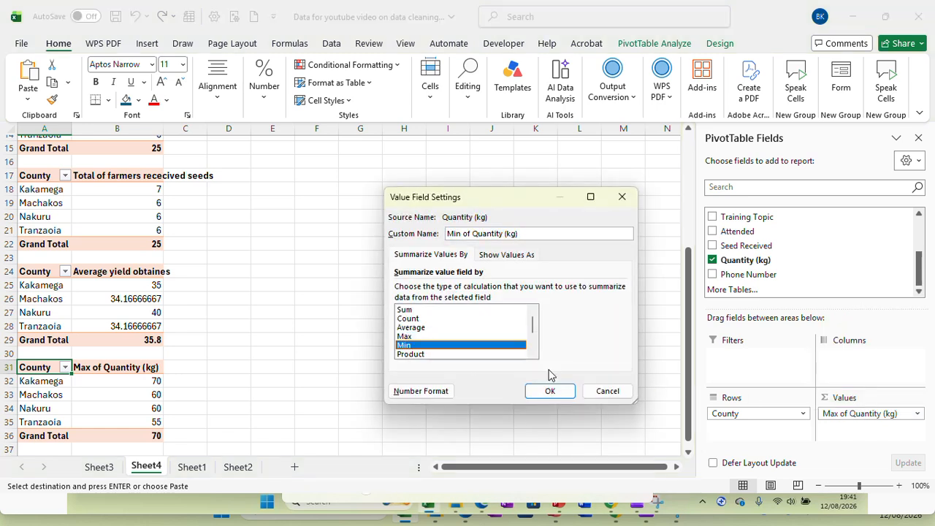
pyautogui.click(555, 392)
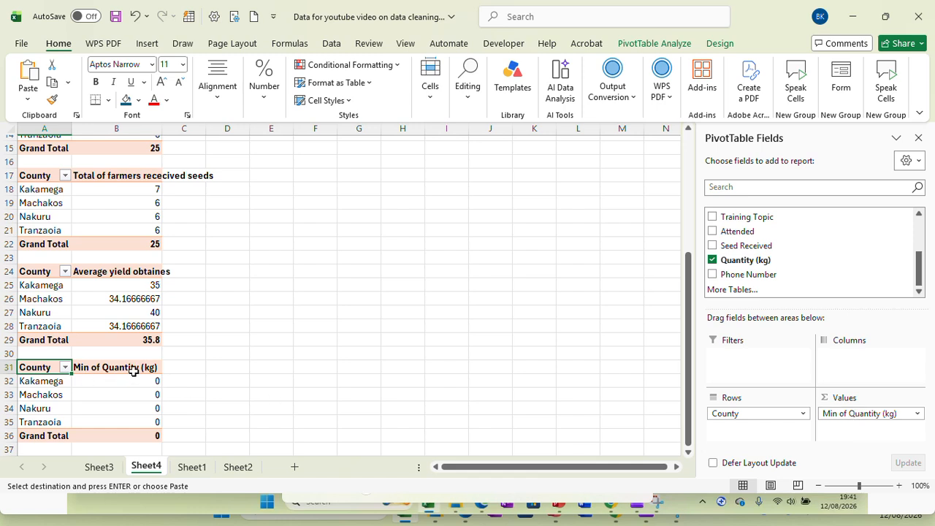
pyautogui.click(855, 413)
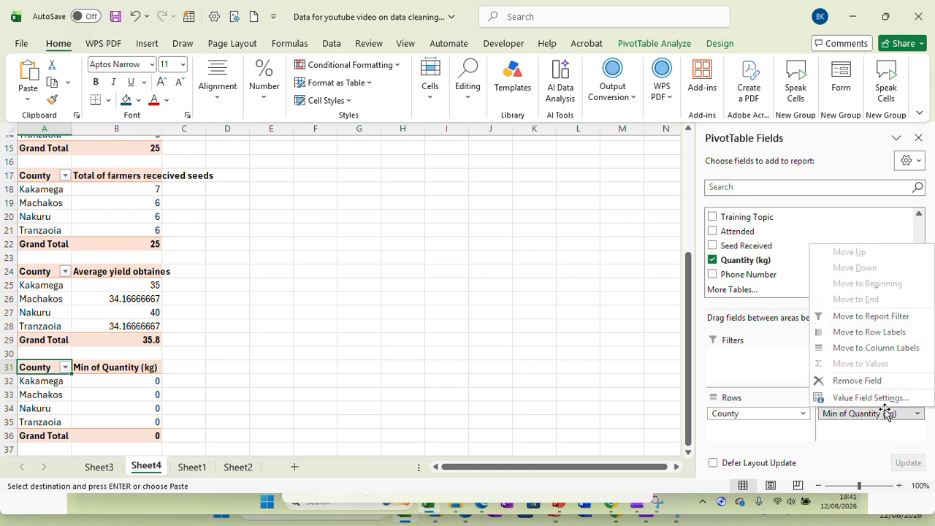
pyautogui.click(871, 397)
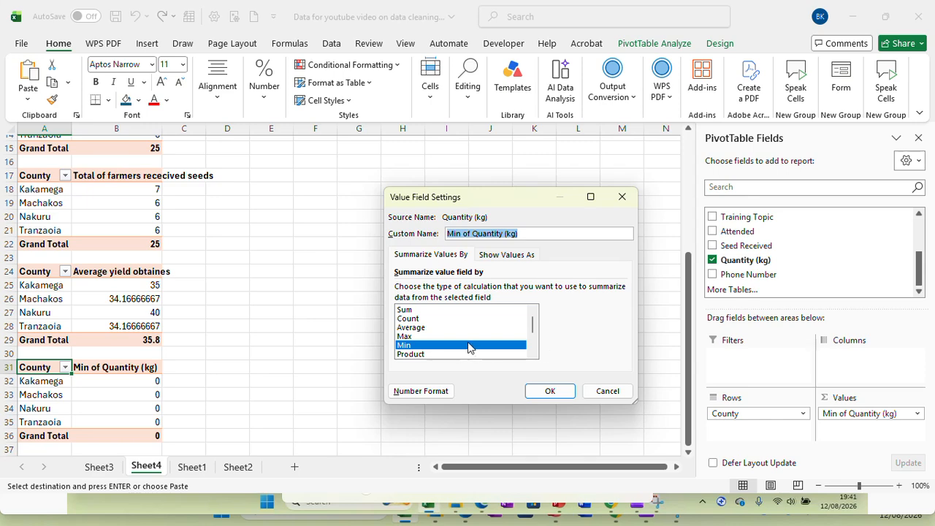
pyautogui.click(549, 390)
# Check the Quantity (kg) column in the source training data on Sheet1 and the list of data issues on Sheet2.
pyautogui.click(108, 467)
pyautogui.click(241, 467)
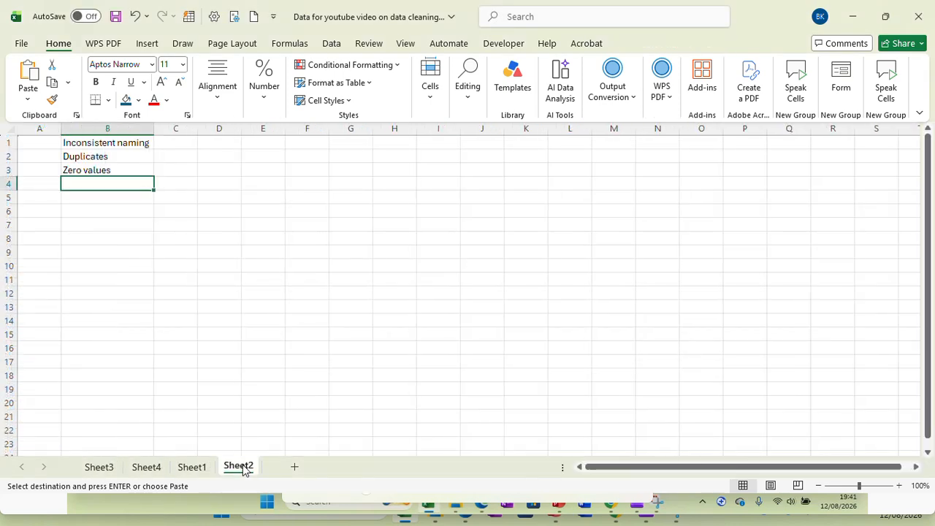
pyautogui.click(192, 467)
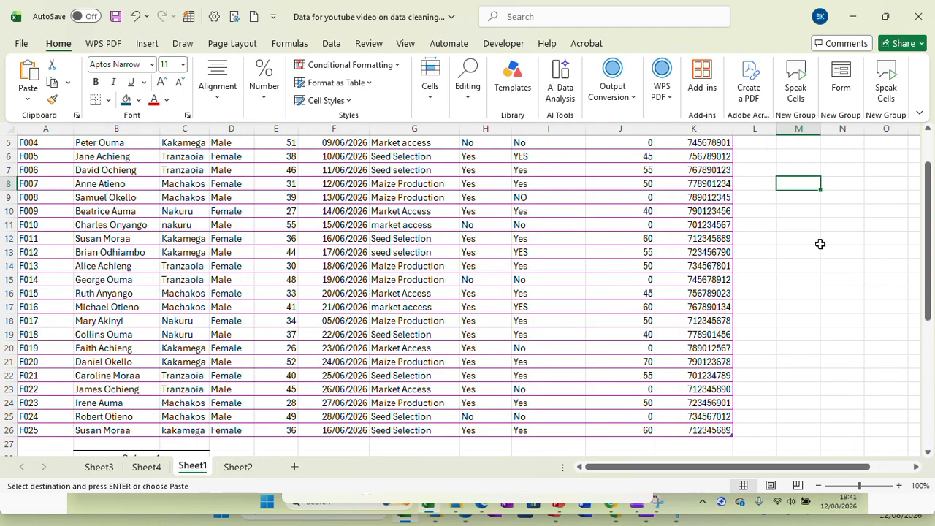
pyautogui.moveTo(931, 211); pyautogui.dragTo(931, 184)
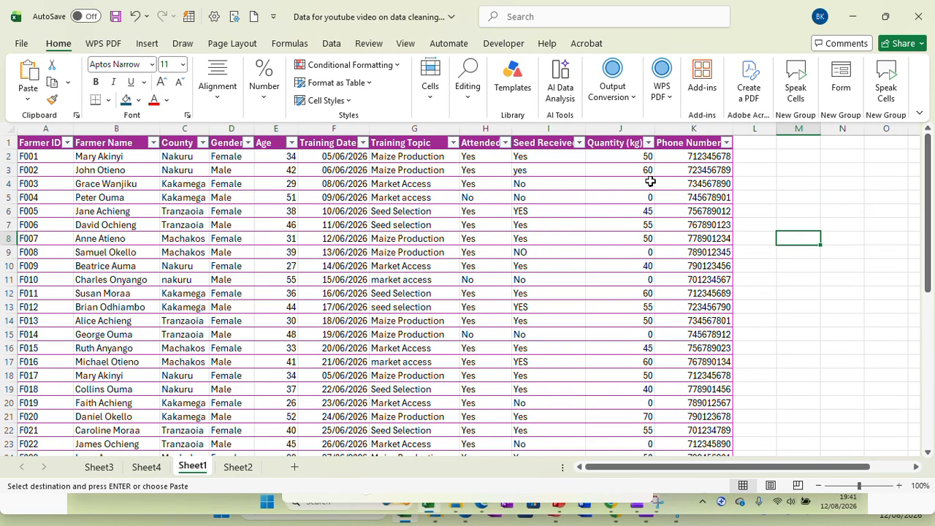
pyautogui.click(109, 471)
pyautogui.click(242, 471)
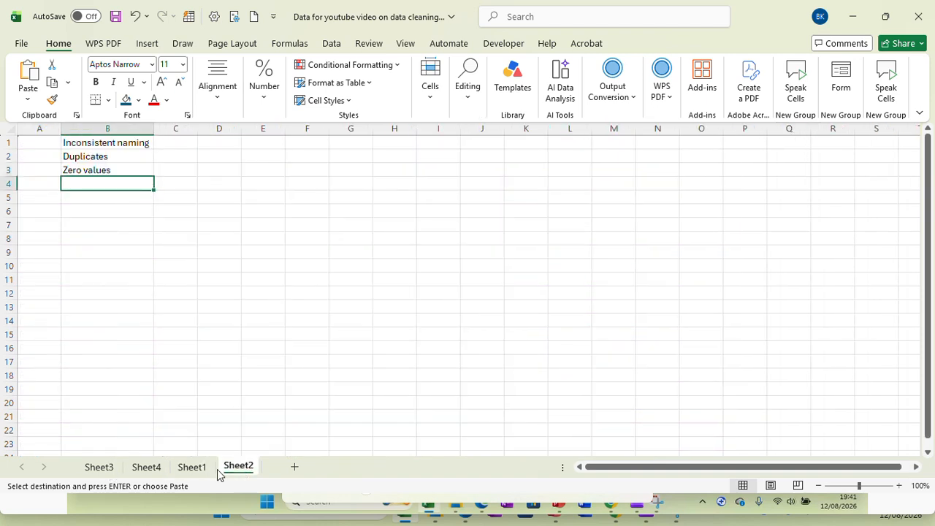
# Return to Sheet4 and summarize the Quantity (kg) value field by Sum in the PivotTable at A31.
pyautogui.click(149, 470)
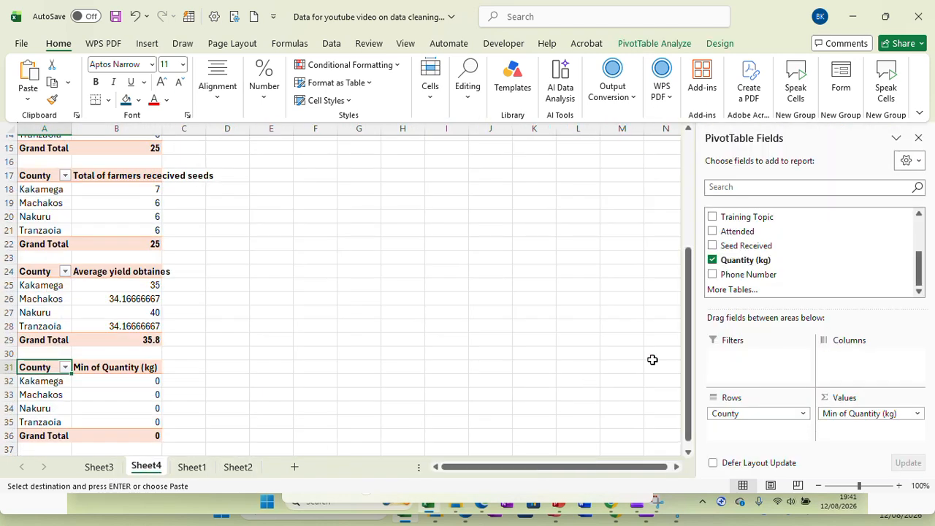
pyautogui.moveTo(688, 347); pyautogui.dragTo(697, 392)
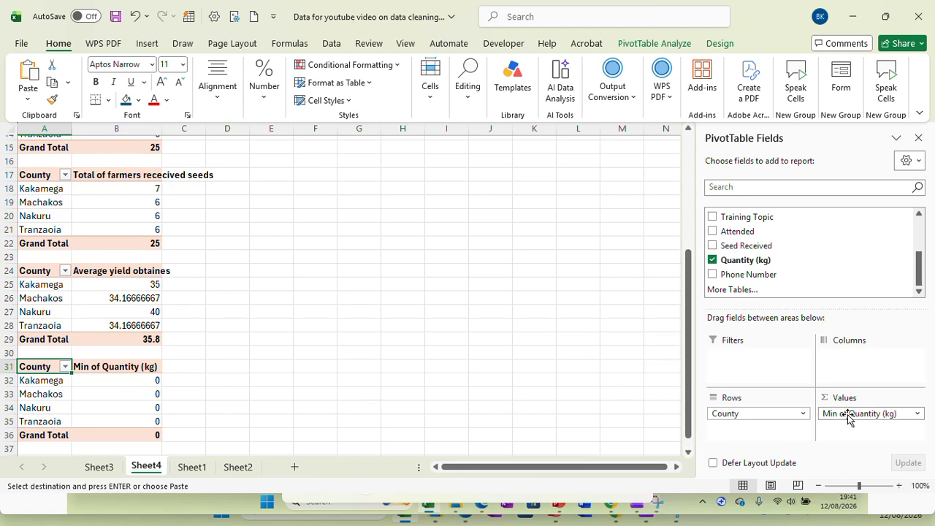
pyautogui.click(918, 413)
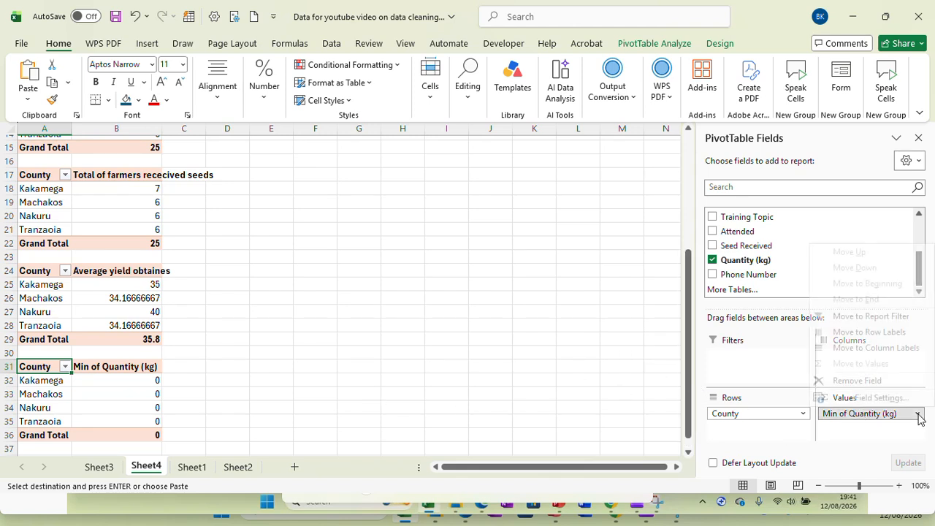
pyautogui.click(868, 397)
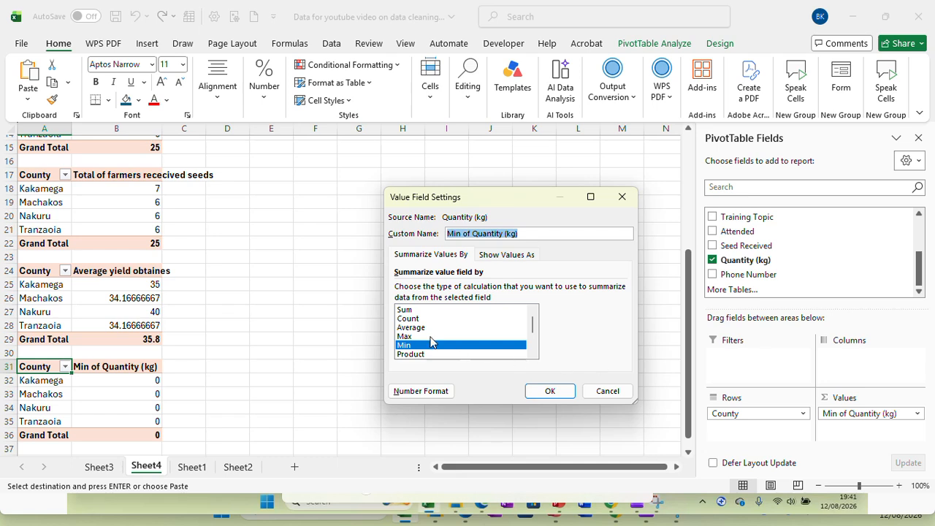
pyautogui.click(411, 310)
pyautogui.click(549, 392)
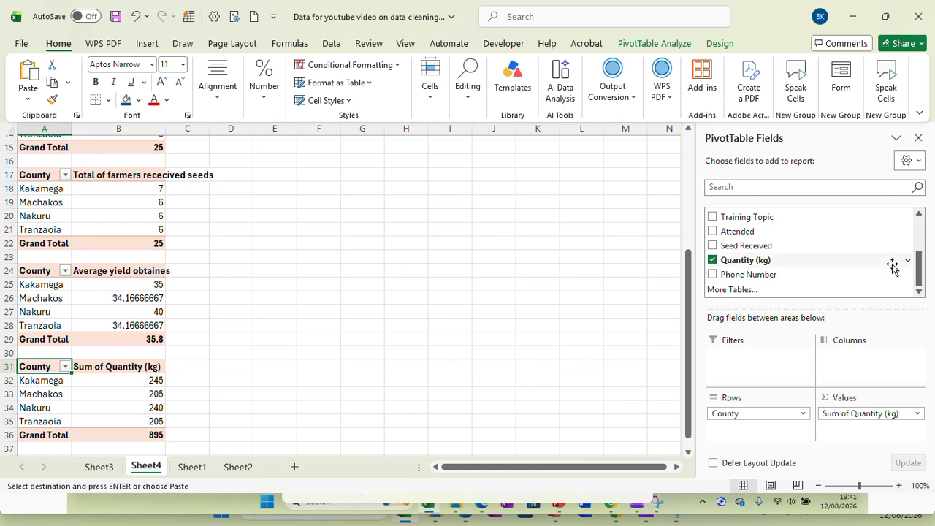
# Change the summary calculation of Quantity (kg) to StdDevp in the PivotTable at A31.
pyautogui.moveTo(919, 265)
pyautogui.mouseDown()
pyautogui.moveTo(918, 238)
pyautogui.moveTo(918, 257)
pyautogui.mouseUp()
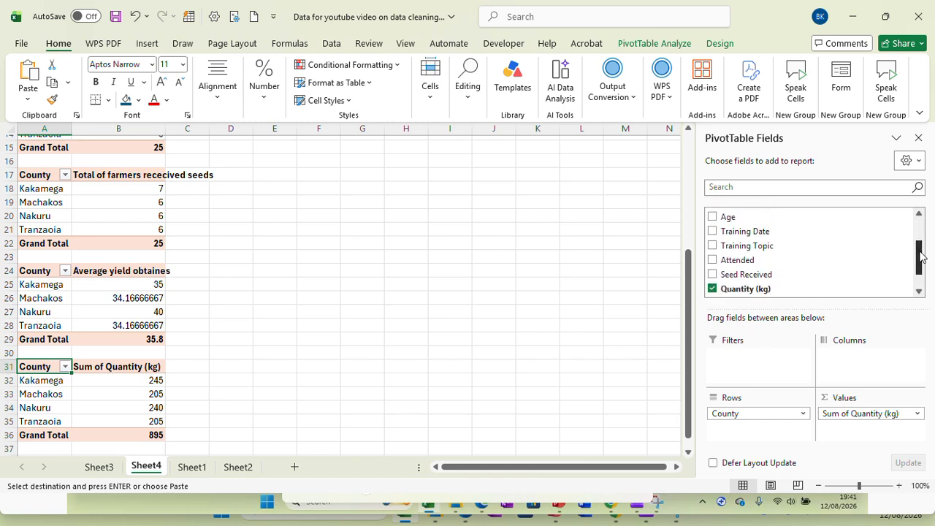
pyautogui.click(917, 413)
pyautogui.click(869, 398)
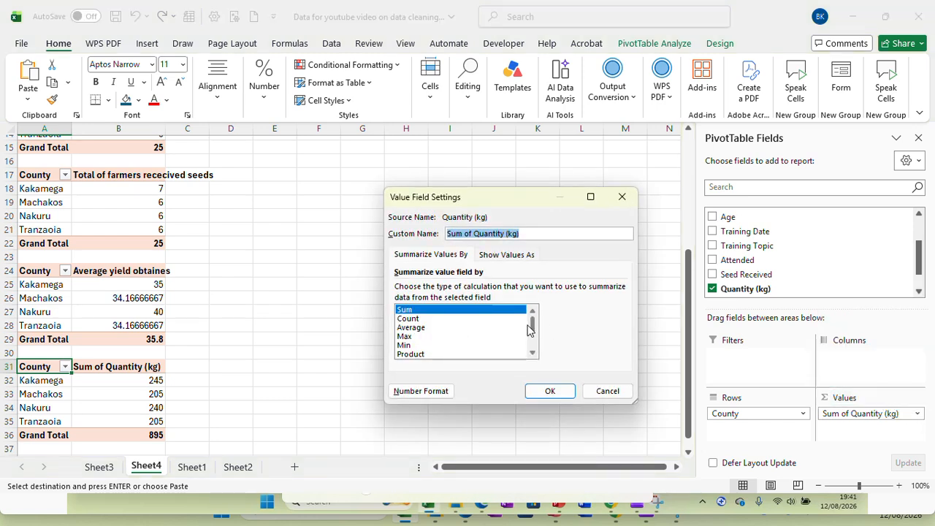
pyautogui.moveTo(533, 333); pyautogui.dragTo(533, 348)
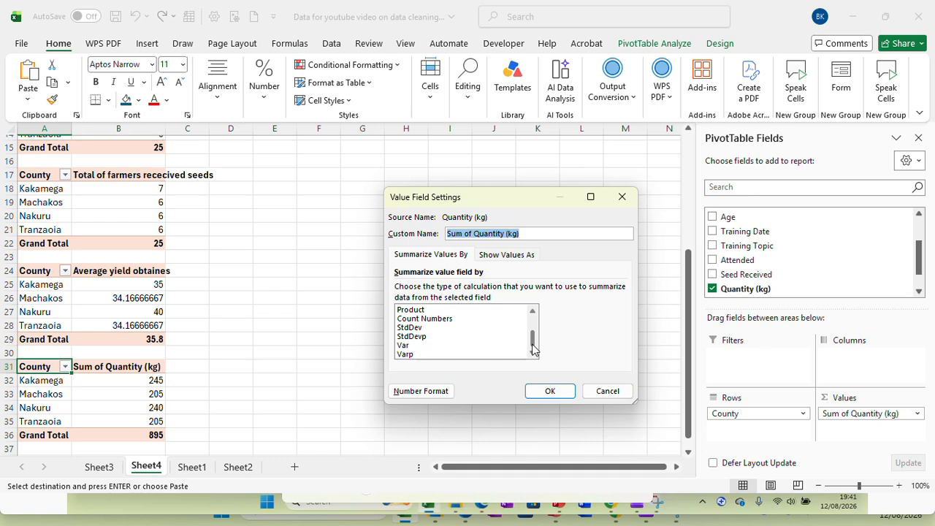
pyautogui.click(416, 336)
pyautogui.click(540, 389)
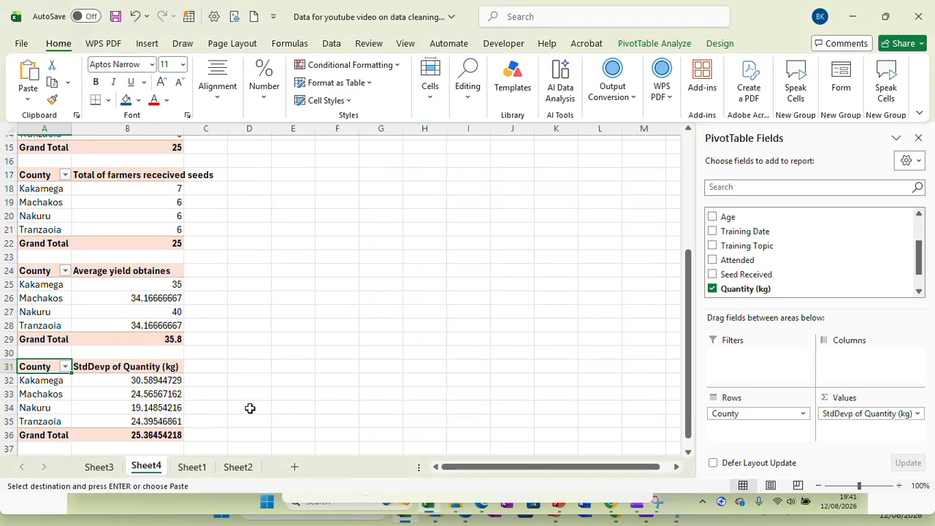
pyautogui.moveTo(687, 304); pyautogui.dragTo(695, 338)
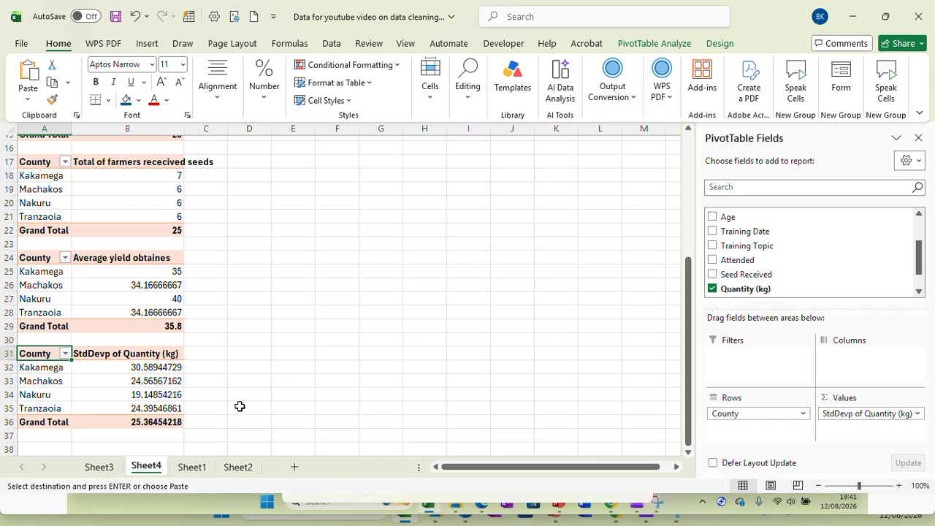
# Replace the Quantity (kg) value field with Age in the PivotTable at A31 and summarize it by Max.
pyautogui.moveTo(859, 409); pyautogui.dragTo(762, 267)
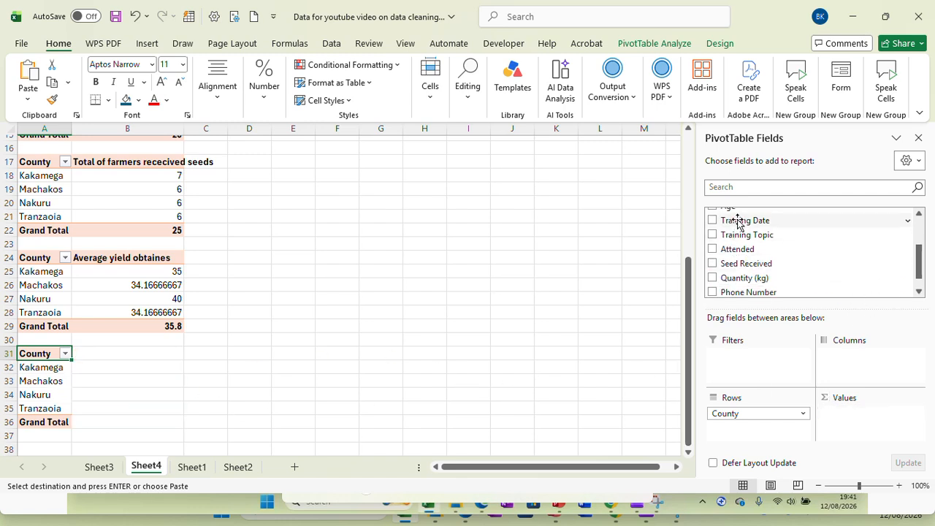
pyautogui.moveTo(731, 212); pyautogui.dragTo(864, 430)
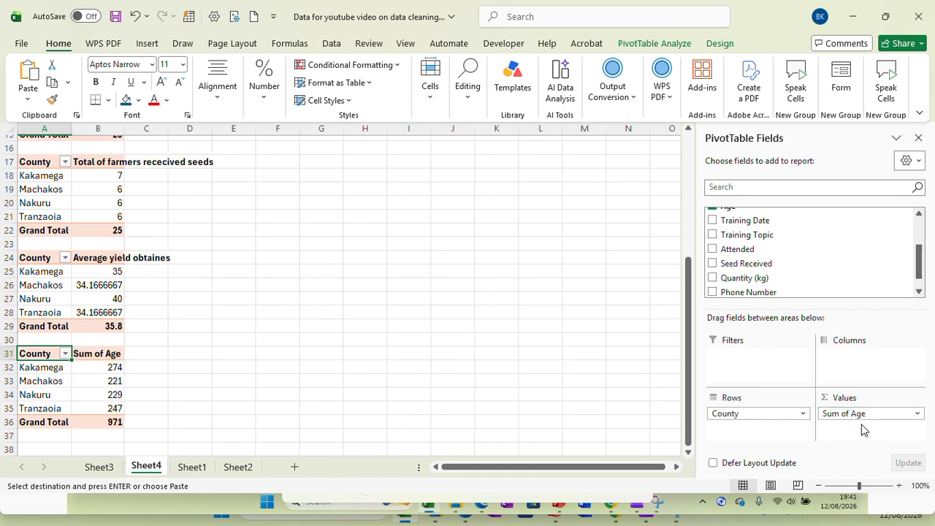
pyautogui.click(913, 414)
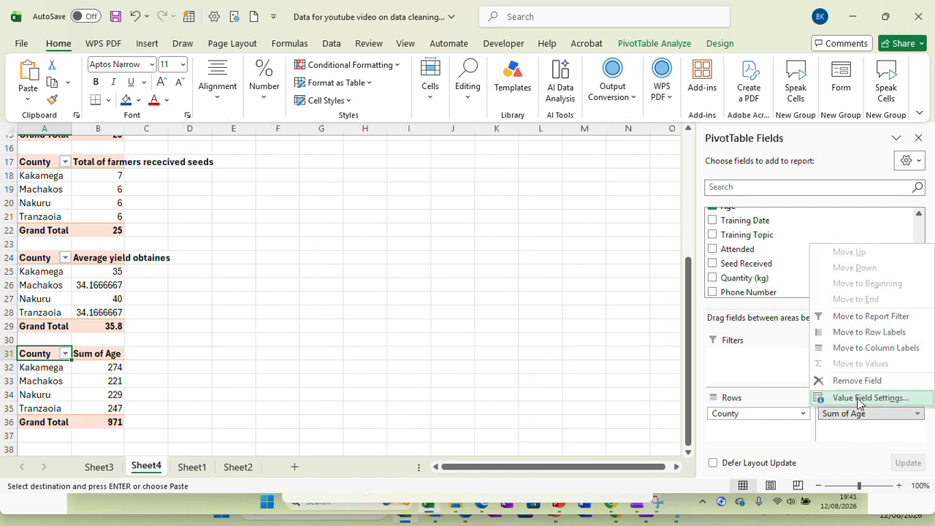
pyautogui.click(860, 398)
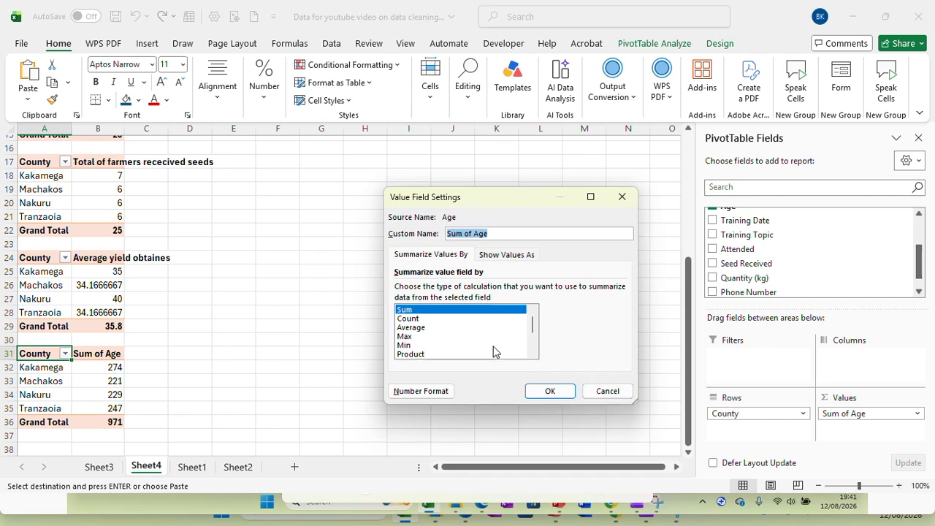
pyautogui.click(407, 337)
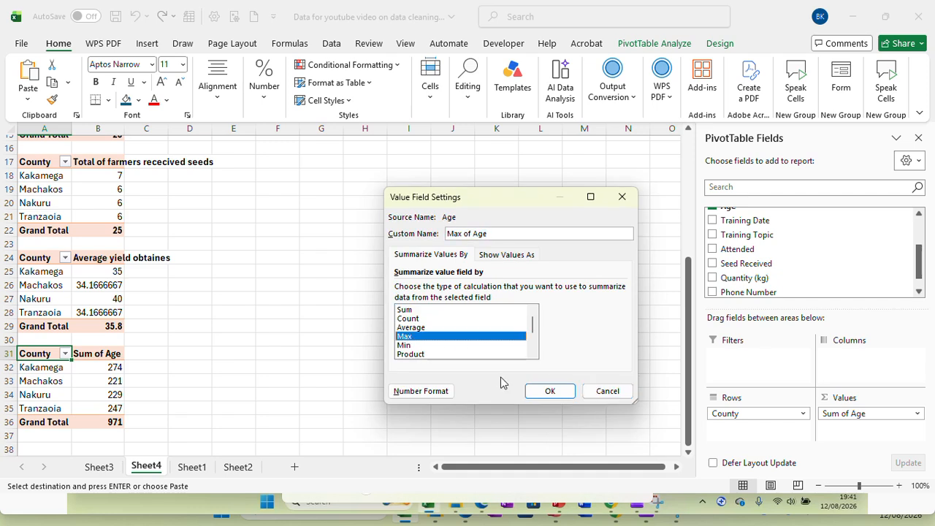
pyautogui.click(537, 391)
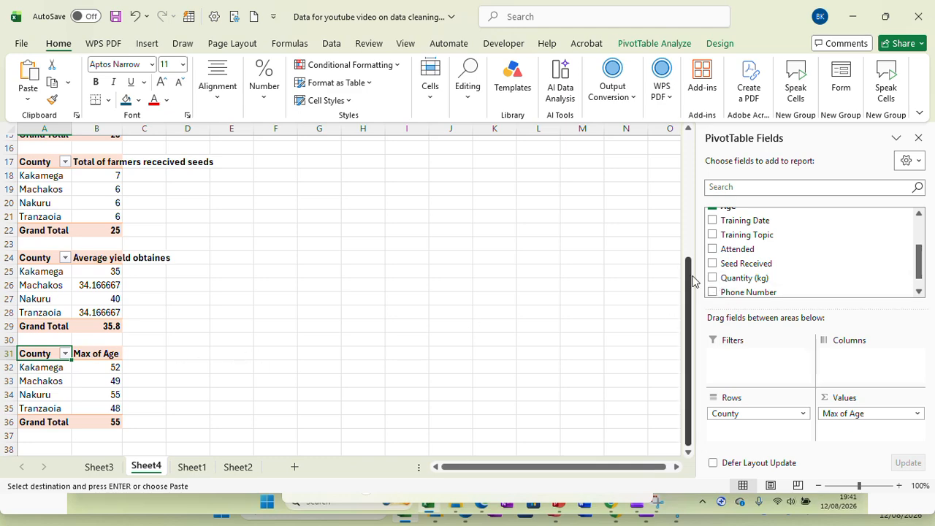
# Insert slicers for the County and Gender fields from the PivotTable at A31.
pyautogui.moveTo(693, 281); pyautogui.dragTo(689, 165)
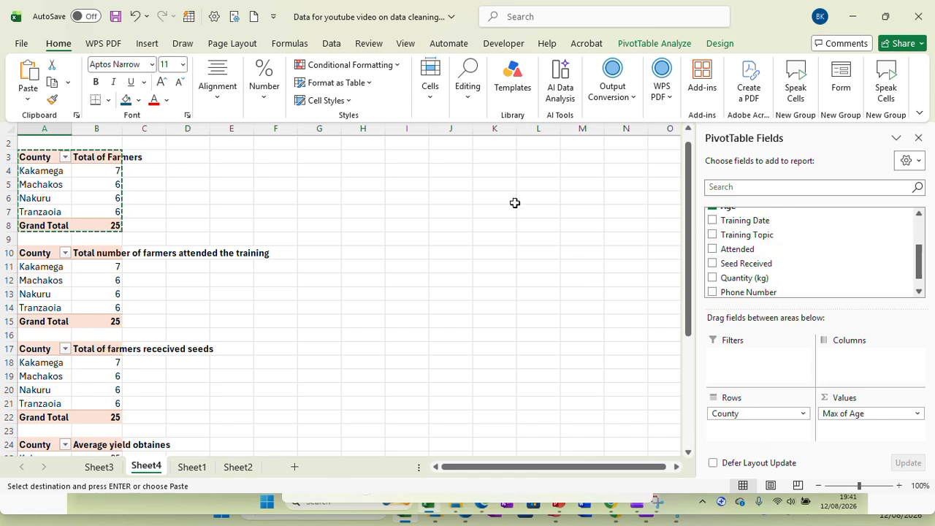
pyautogui.moveTo(688, 213); pyautogui.dragTo(688, 205)
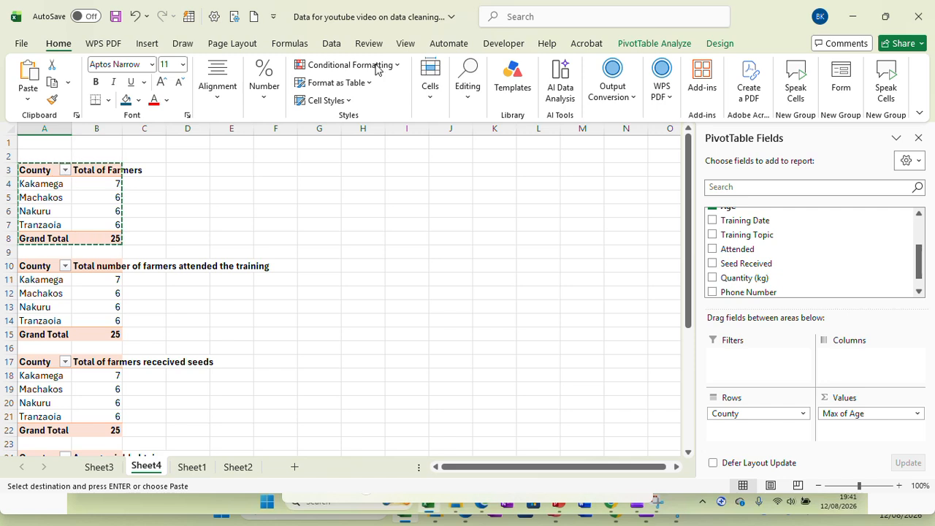
pyautogui.click(638, 44)
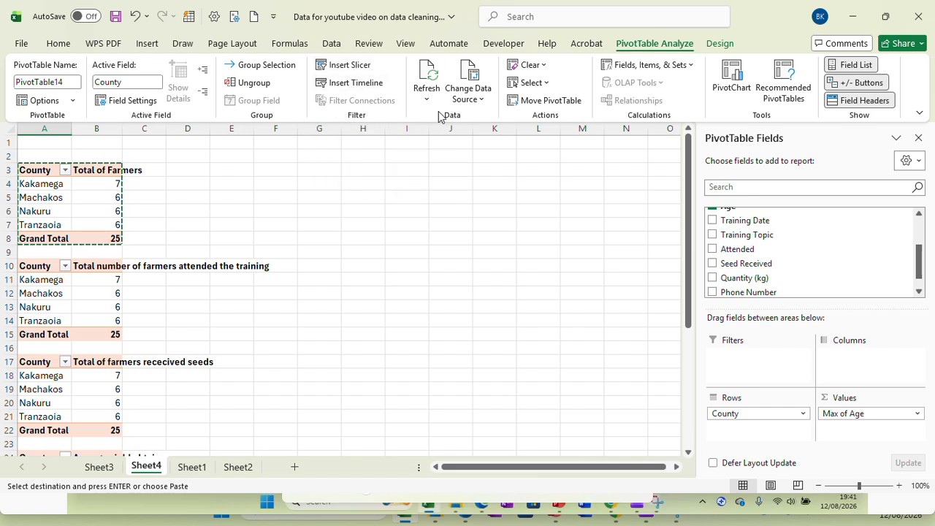
pyautogui.moveTo(919, 268); pyautogui.dragTo(919, 230)
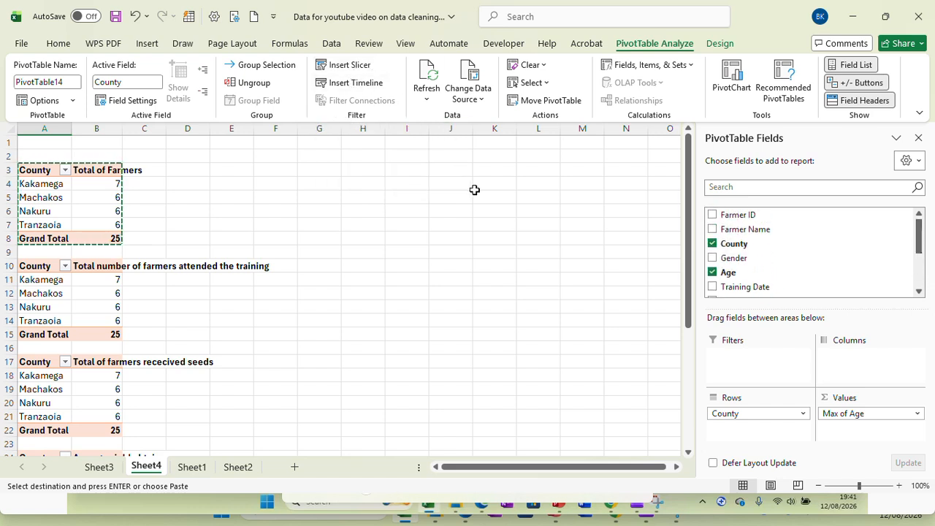
pyautogui.click(338, 65)
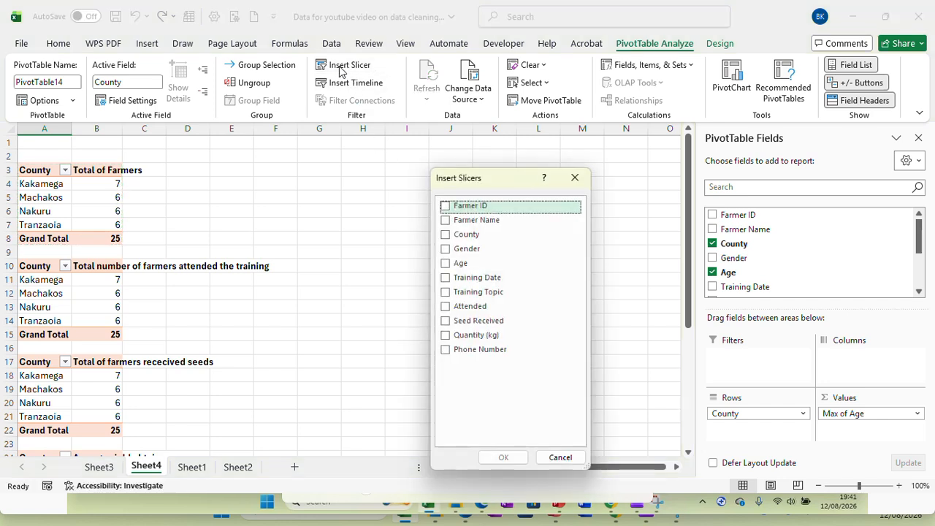
pyautogui.click(445, 235)
pyautogui.click(446, 249)
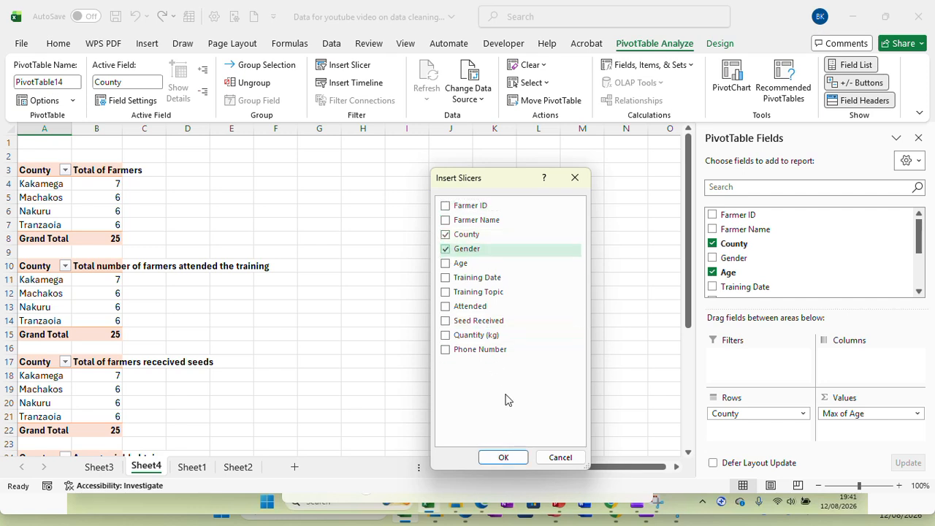
pyautogui.click(500, 456)
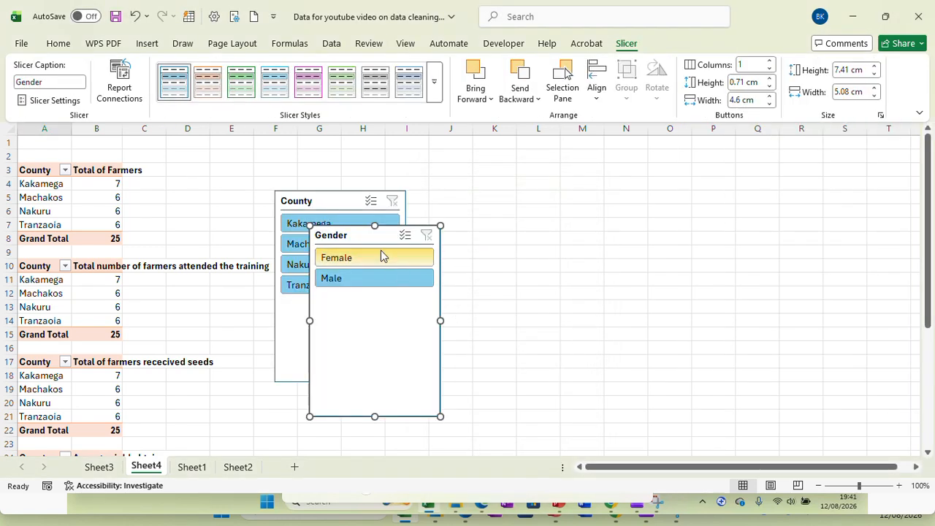
# Place the Gender slicer beside the County slicer and shorten County to about 4.26 cm and Gender to about 3.41 cm high.
pyautogui.moveTo(366, 235); pyautogui.dragTo(512, 192)
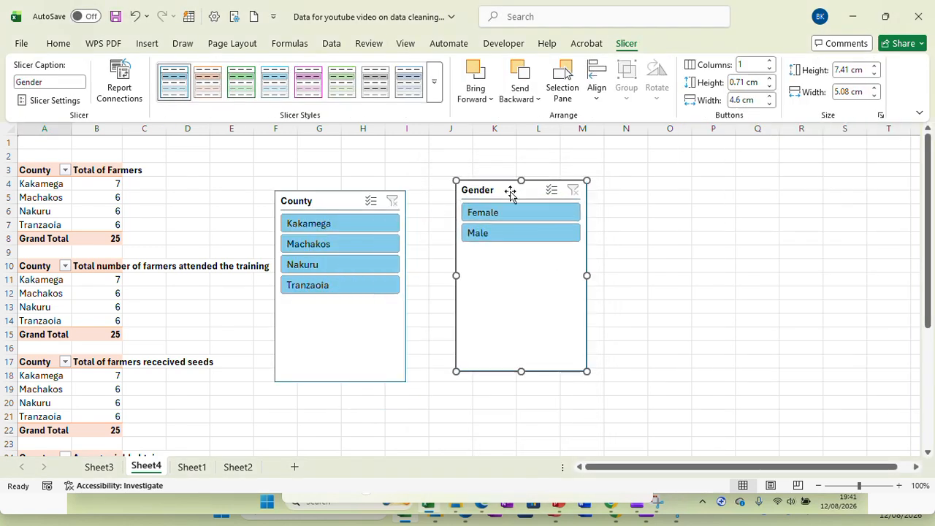
pyautogui.click(340, 372)
pyautogui.moveTo(339, 382); pyautogui.dragTo(340, 301)
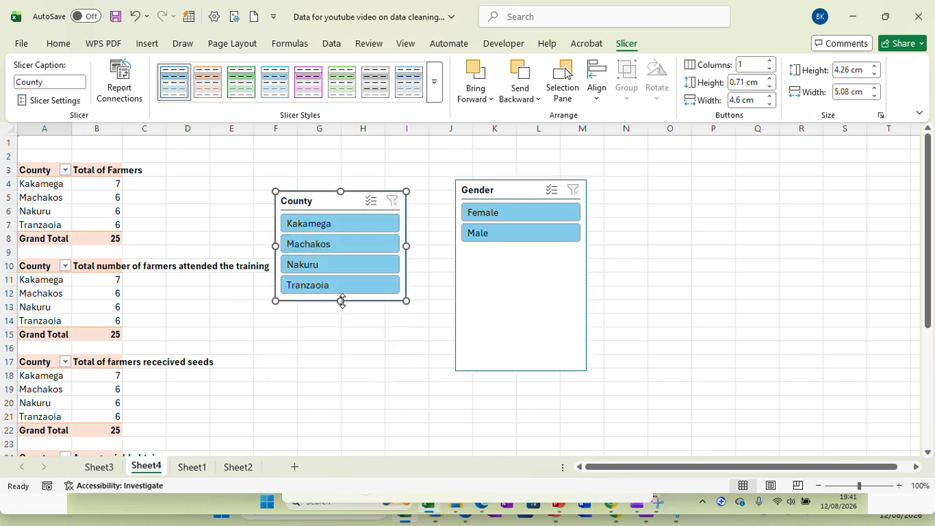
pyautogui.click(529, 358)
pyautogui.moveTo(521, 371); pyautogui.dragTo(520, 268)
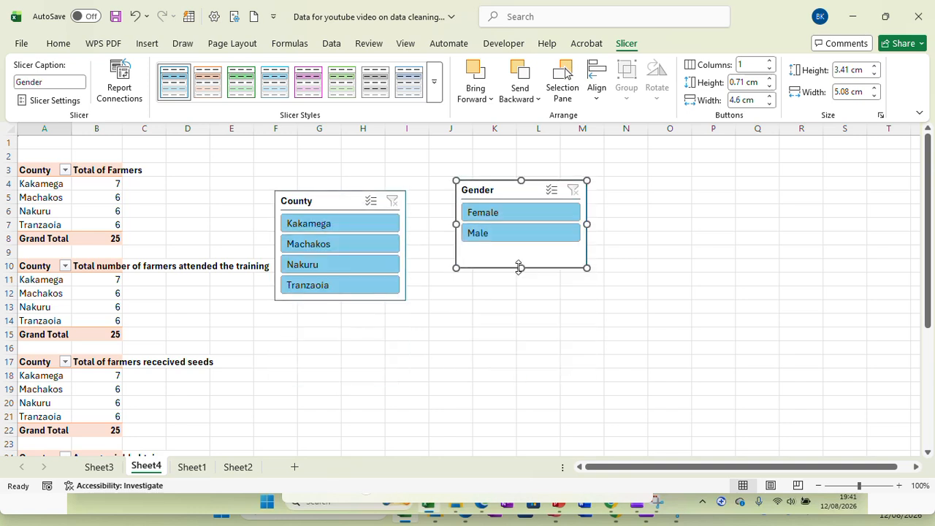
# Filter the County slicer to Kakamega, check which PivotTables on Sheet4 respond, and clear the filter.
pyautogui.click(355, 227)
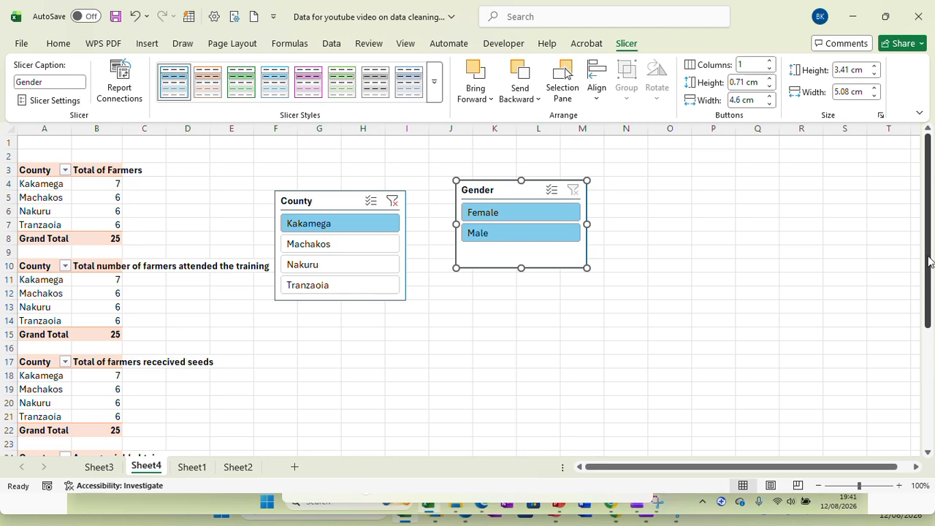
pyautogui.moveTo(929, 260); pyautogui.dragTo(934, 420)
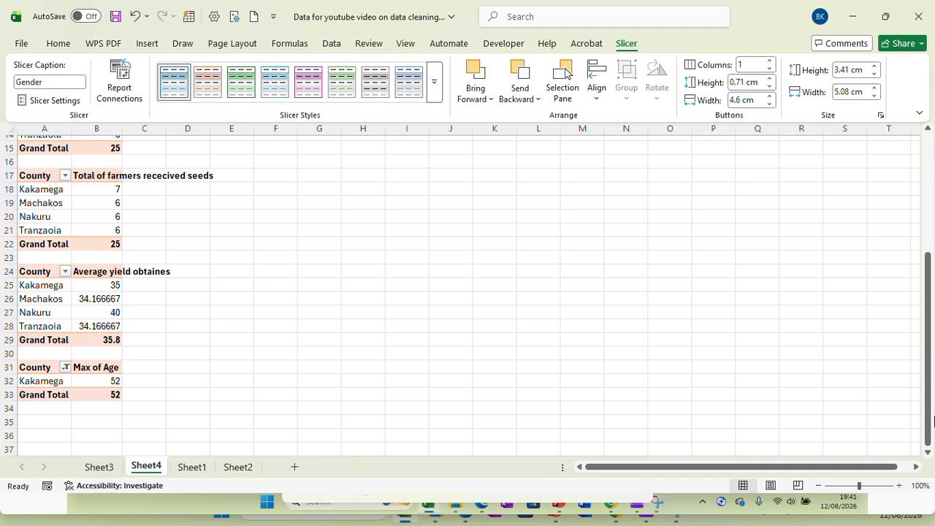
pyautogui.moveTo(931, 262); pyautogui.dragTo(928, 136)
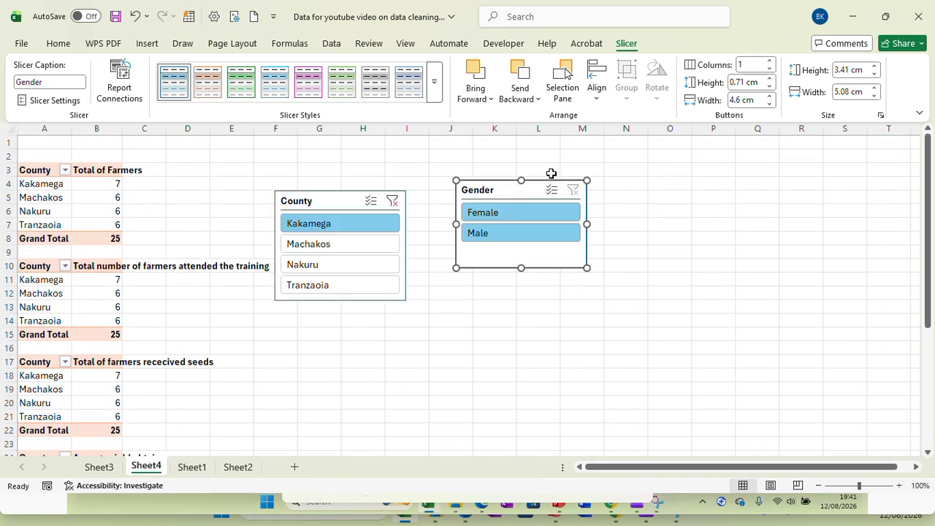
pyautogui.click(393, 202)
pyautogui.moveTo(932, 231); pyautogui.dragTo(932, 292)
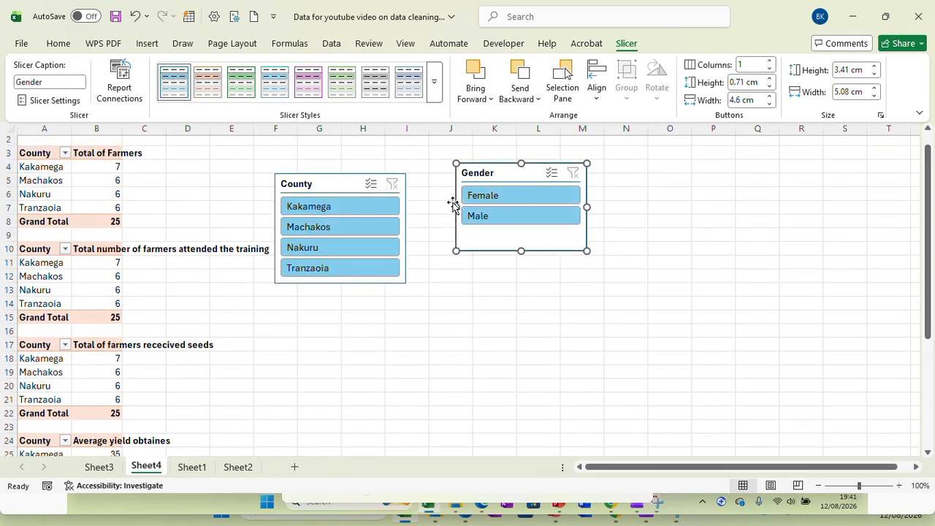
# Connect the County slicer to PivotTable11, PivotTable13, PivotTable7 and PivotTable9 in addition to PivotTable14 through its report connections.
pyautogui.rightClick(329, 187)
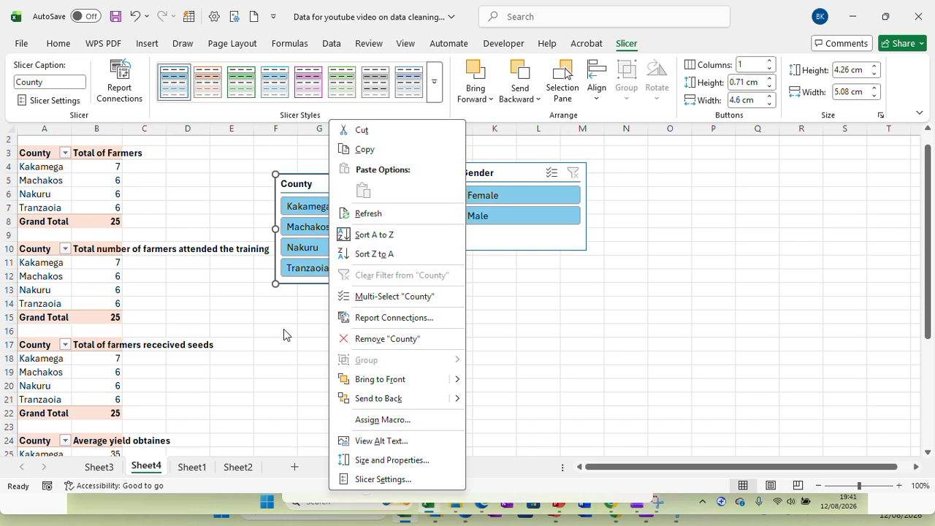
pyautogui.click(406, 317)
pyautogui.click(296, 330)
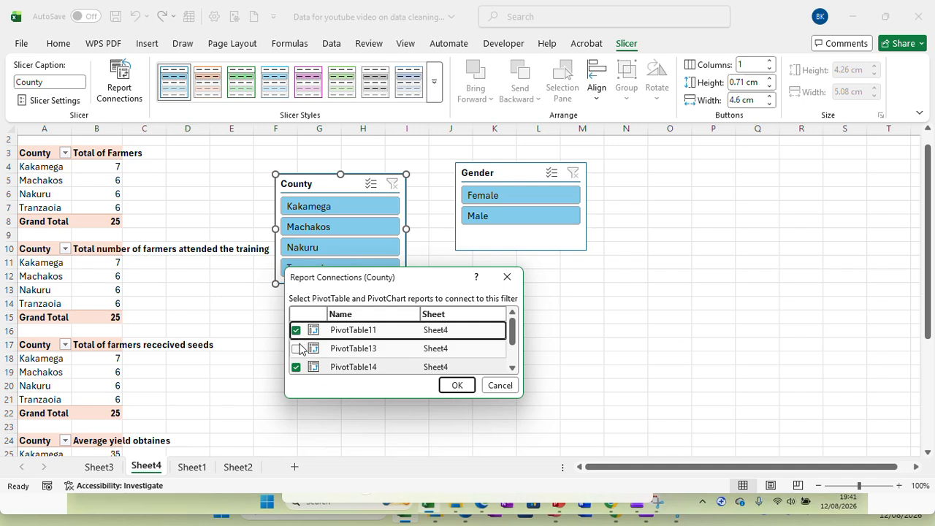
pyautogui.click(296, 349)
pyautogui.moveTo(514, 334); pyautogui.dragTo(512, 347)
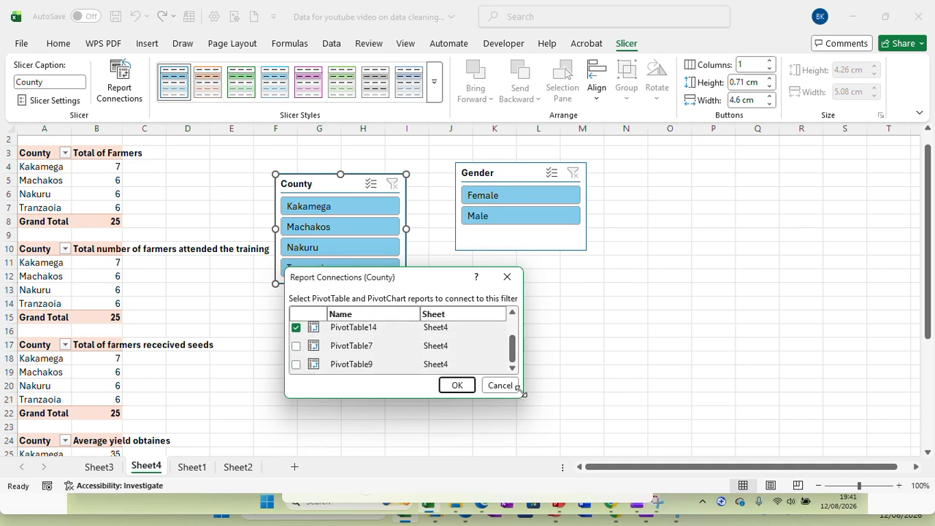
pyautogui.click(296, 346)
pyautogui.click(296, 365)
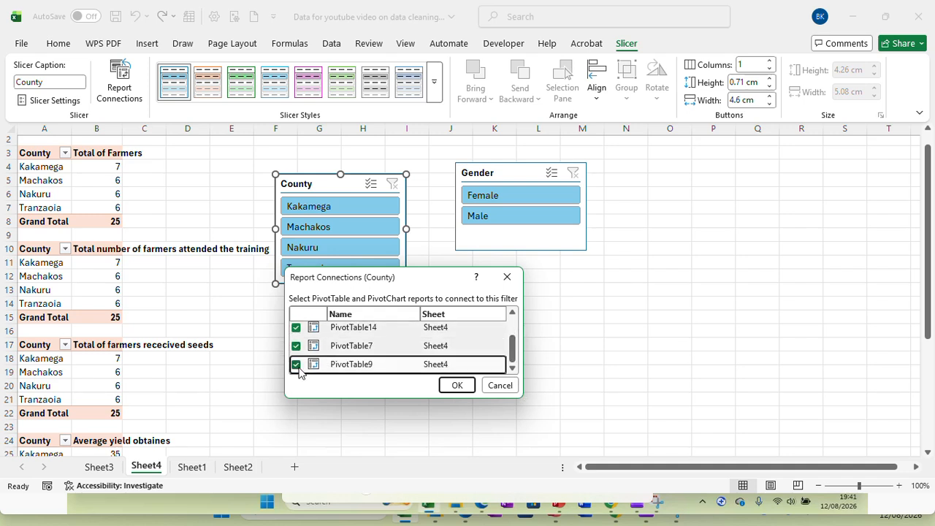
pyautogui.click(453, 385)
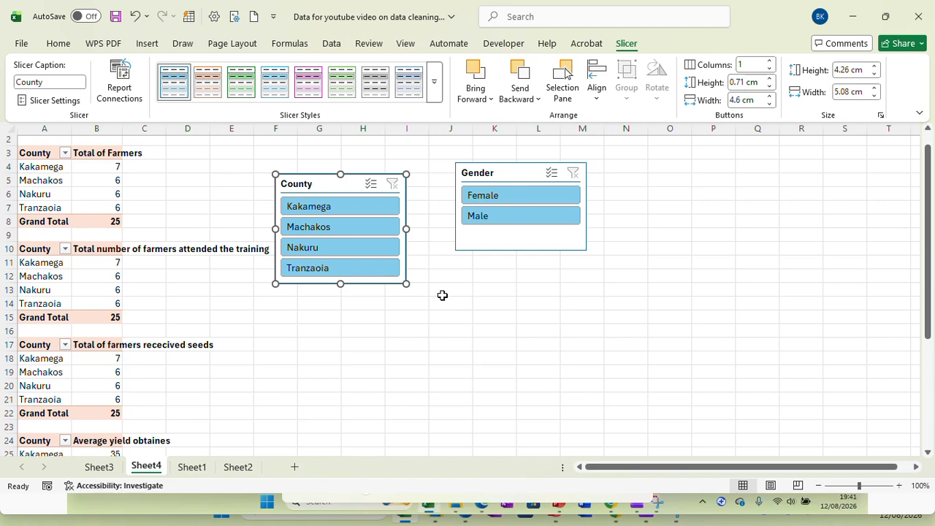
# Shorten the County slicer to about 3.18 cm and connect the Gender slicer to PivotTable11, PivotTable13, PivotTable7 and PivotTable9 as well as PivotTable14.
pyautogui.moveTo(340, 284); pyautogui.dragTo(340, 255)
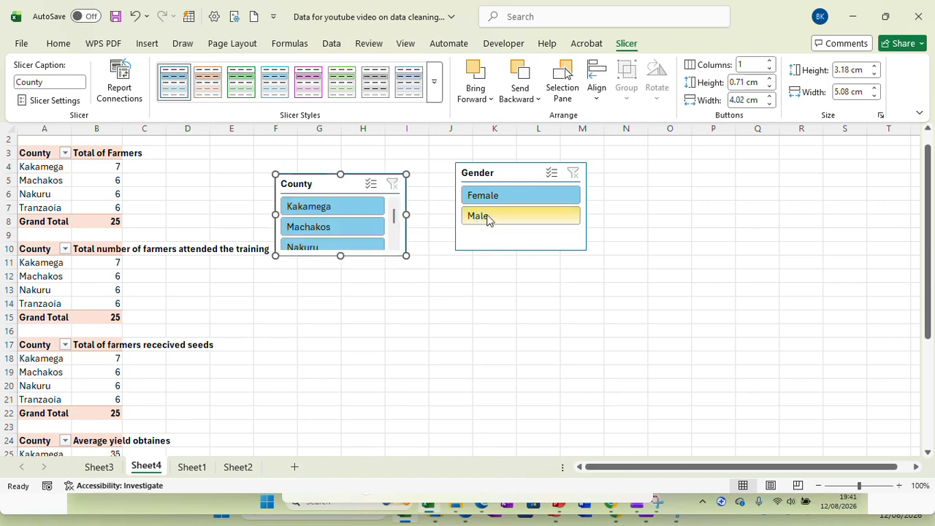
pyautogui.click(518, 171)
pyautogui.rightClick(518, 172)
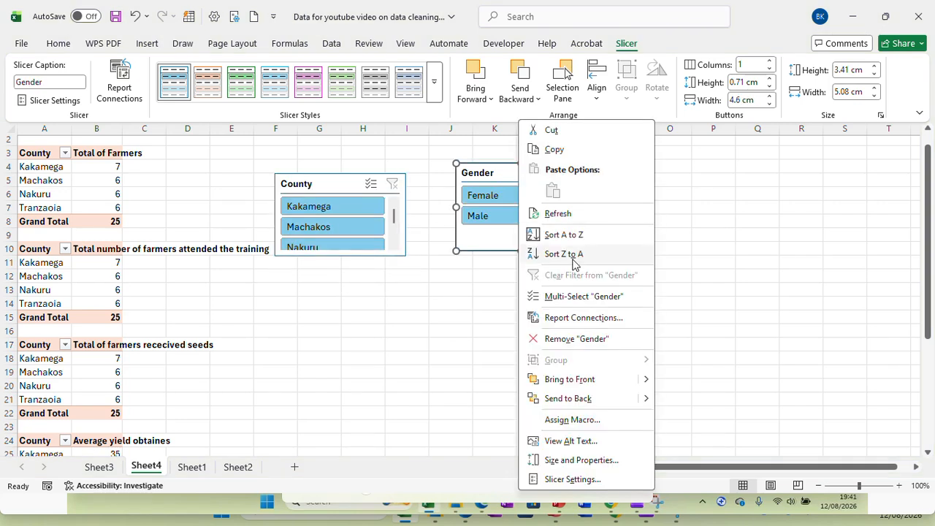
pyautogui.click(580, 318)
pyautogui.click(470, 333)
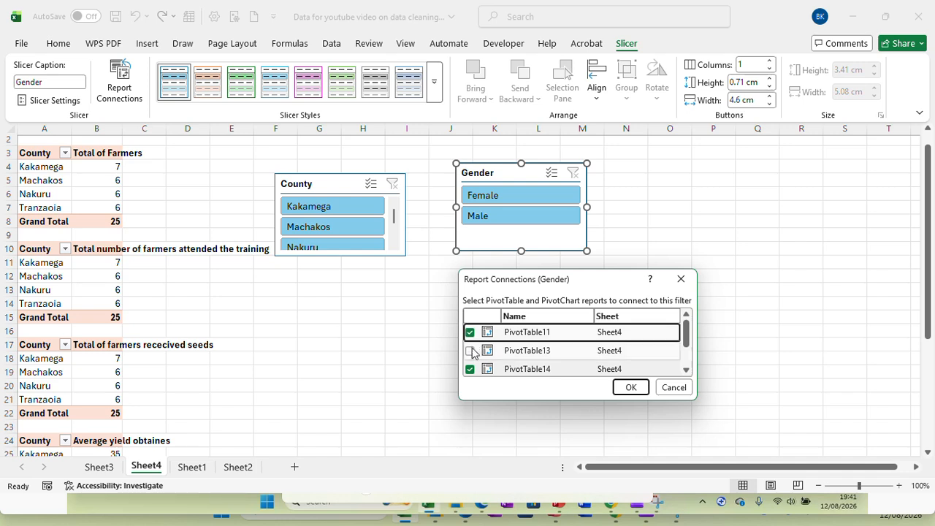
pyautogui.click(474, 354)
pyautogui.click(471, 352)
pyautogui.click(471, 352)
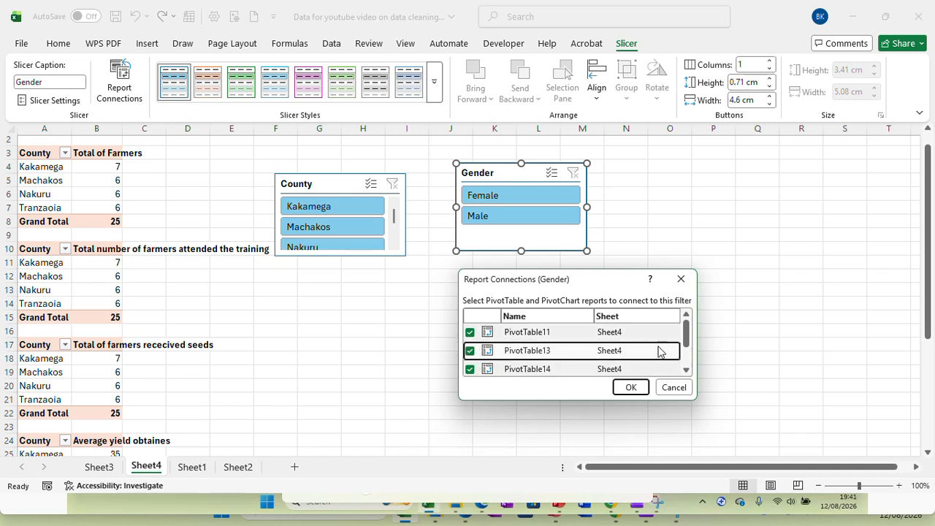
pyautogui.moveTo(686, 334); pyautogui.dragTo(687, 349)
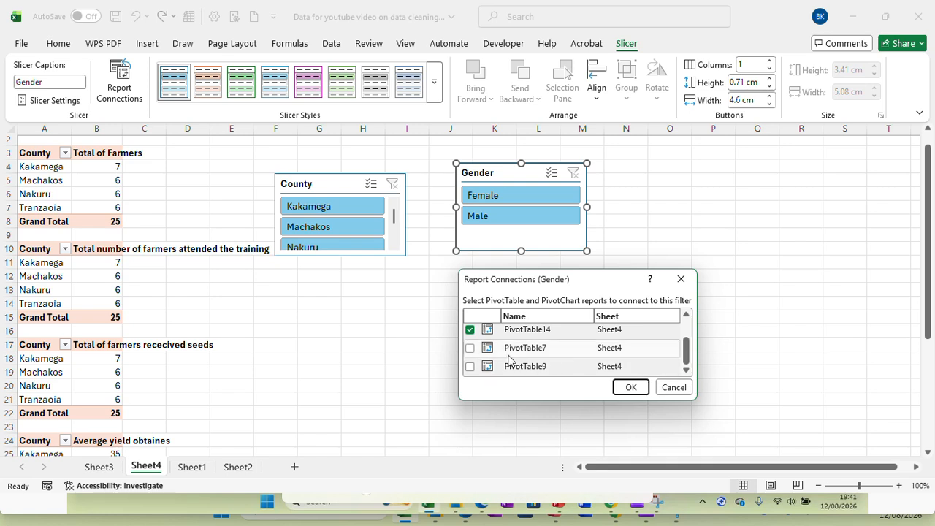
pyautogui.click(470, 348)
pyautogui.click(470, 366)
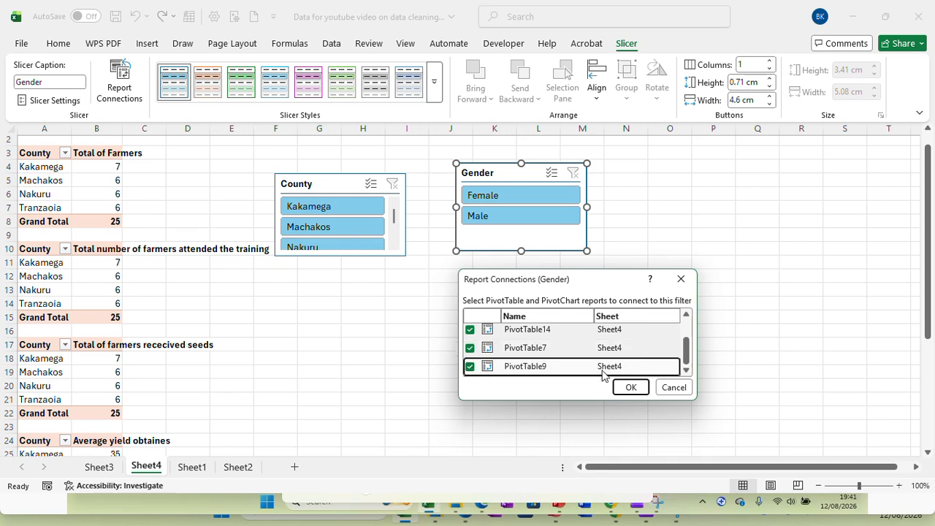
pyautogui.click(629, 388)
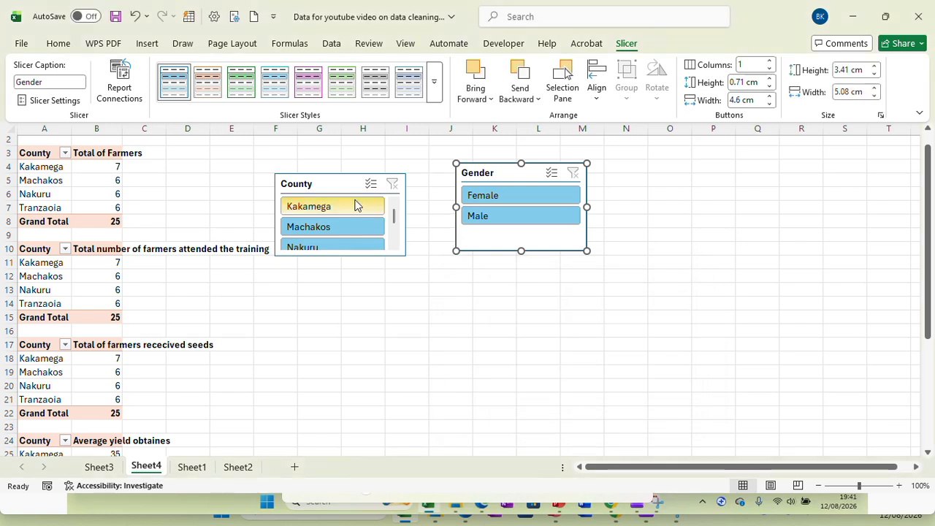
# Filter the County slicer to Kakamega, check that the connected PivotTables on Sheet4 respond, and clear the filter.
pyautogui.click(334, 206)
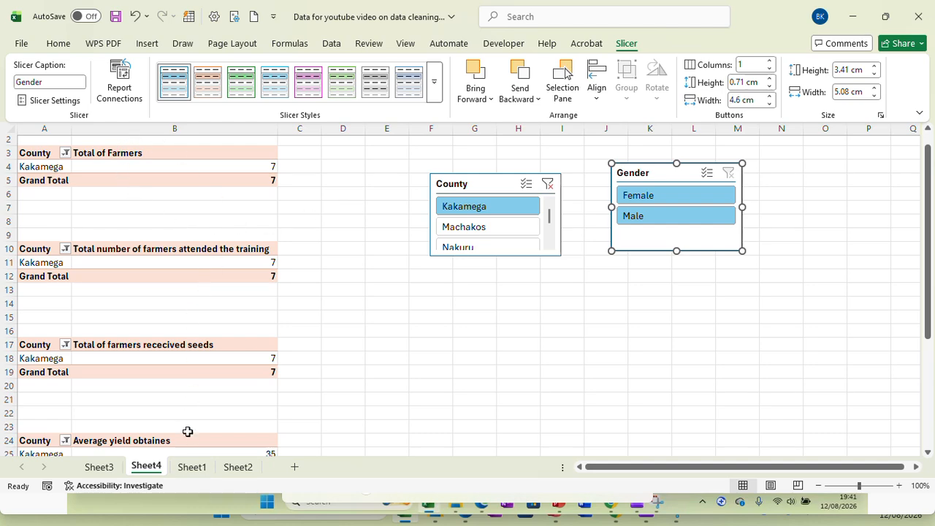
pyautogui.moveTo(930, 252); pyautogui.dragTo(934, 214)
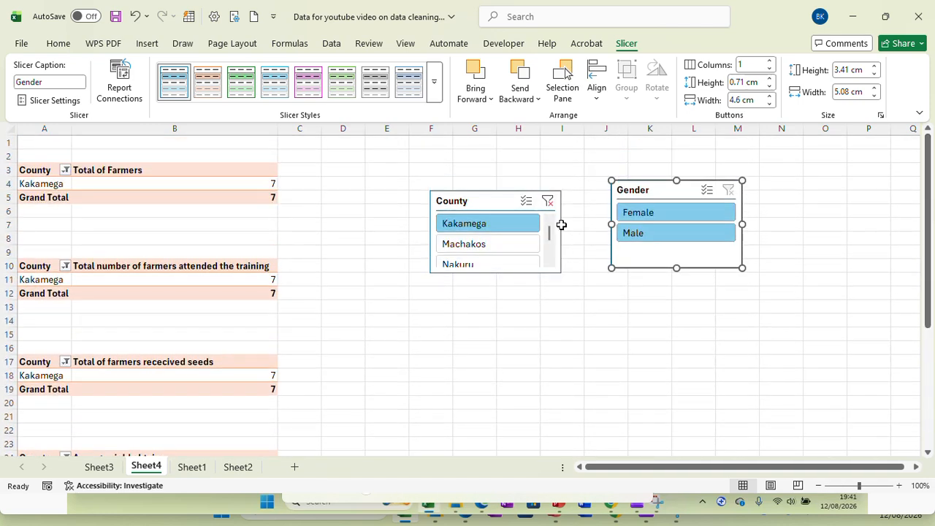
pyautogui.click(548, 202)
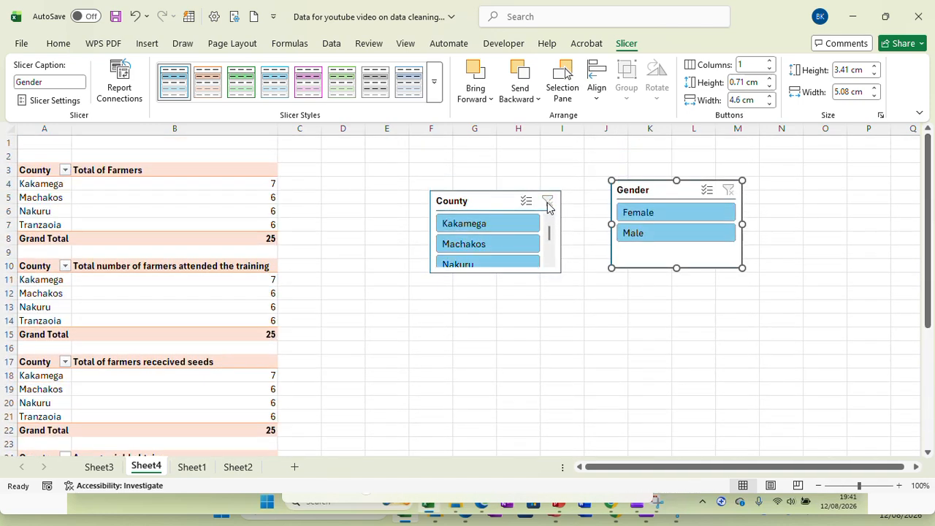
# Filter the Gender slicer to Female and then Male to check the connected PivotTables, and clear the filter.
pyautogui.click(692, 216)
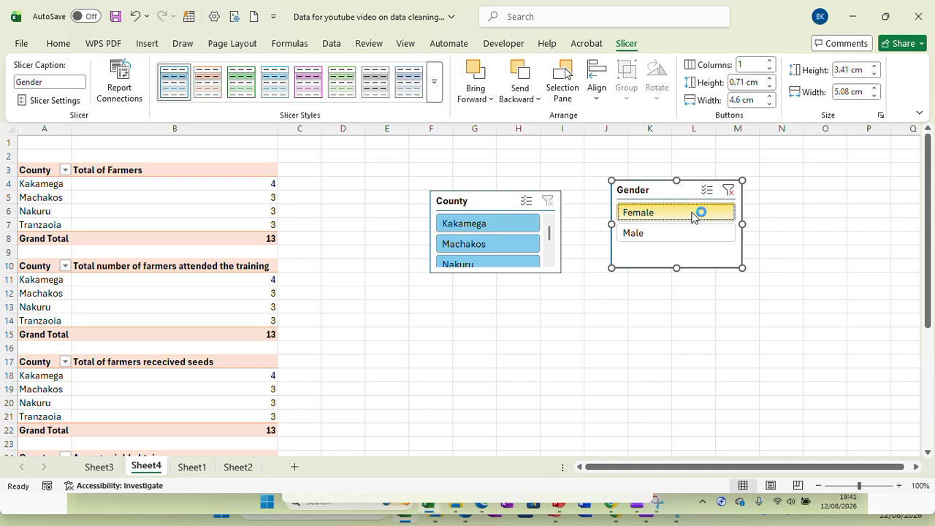
pyautogui.click(654, 236)
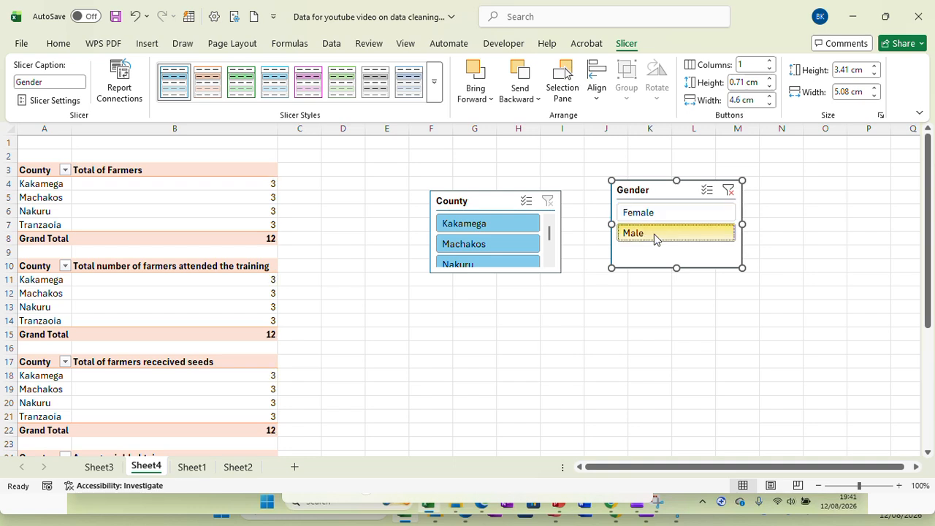
pyautogui.click(729, 192)
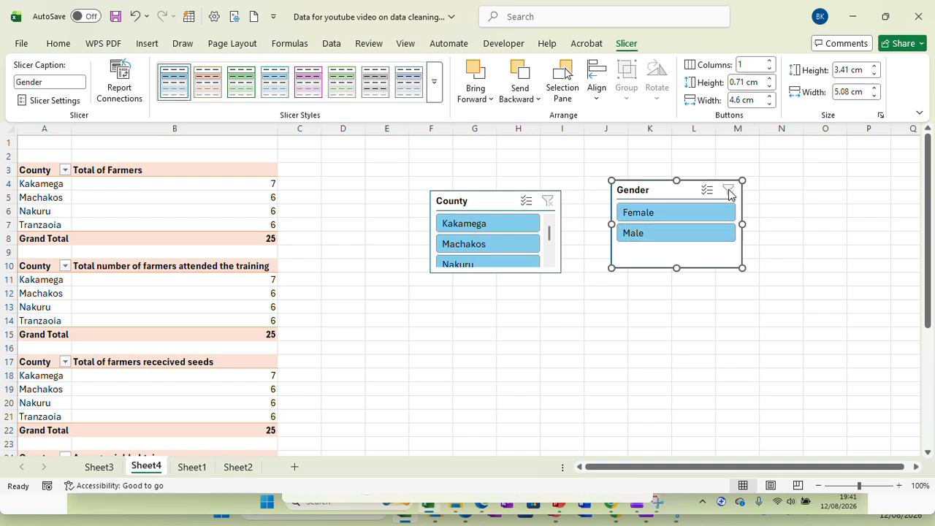
pyautogui.moveTo(927, 268); pyautogui.dragTo(934, 201)
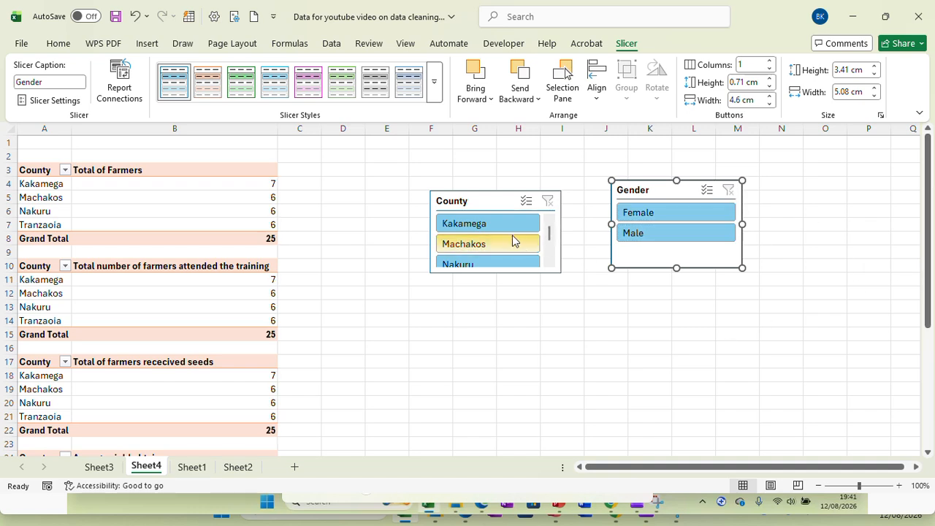
# Apply the light green slicer style to the Gender slicer.
pyautogui.click(242, 84)
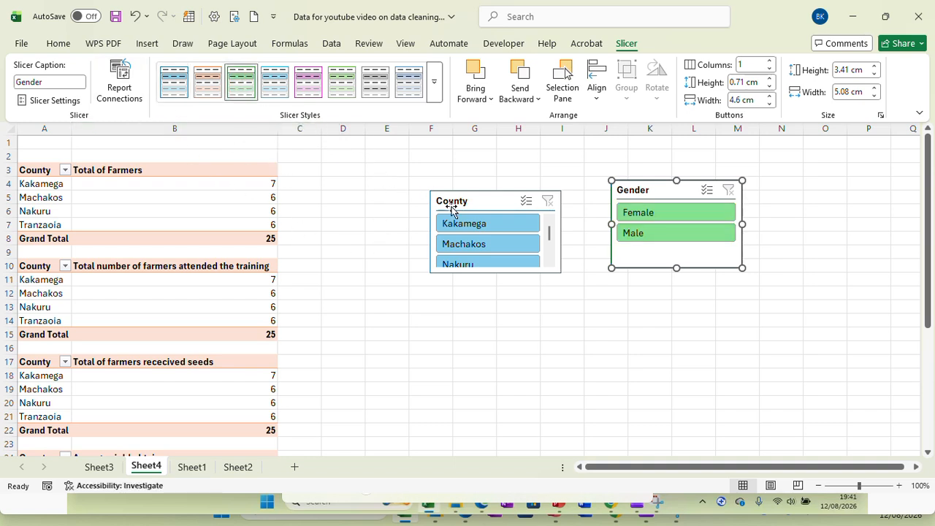
pyautogui.rightClick(488, 202)
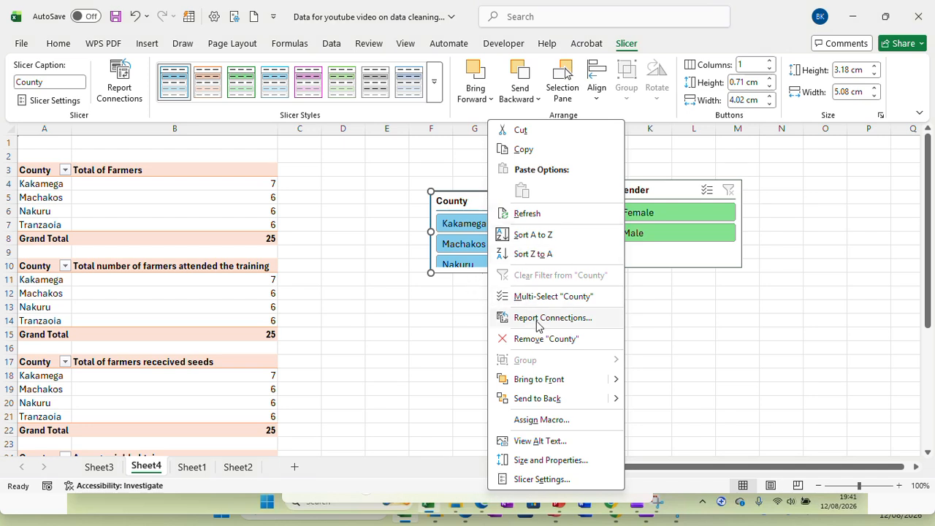
pyautogui.press('Escape')
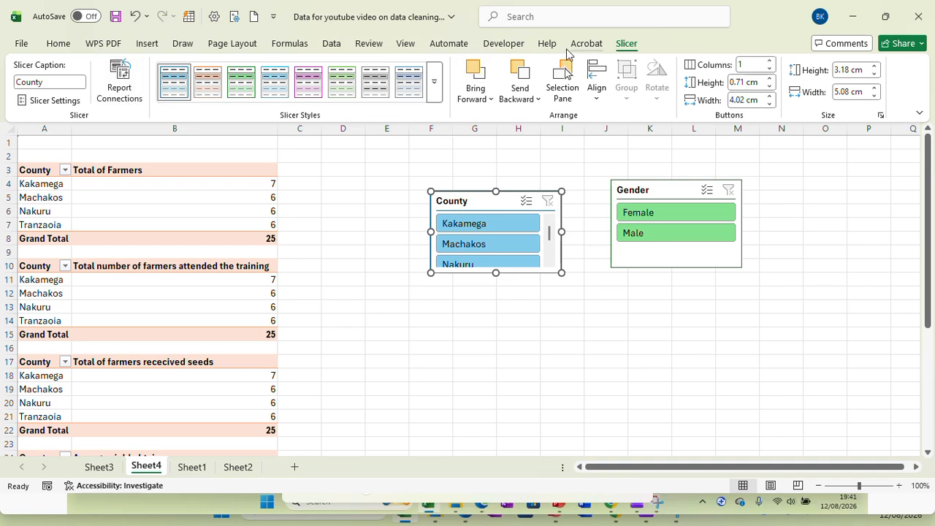
# Refresh the Total of Farmers PivotTable at A3.
pyautogui.click(219, 195)
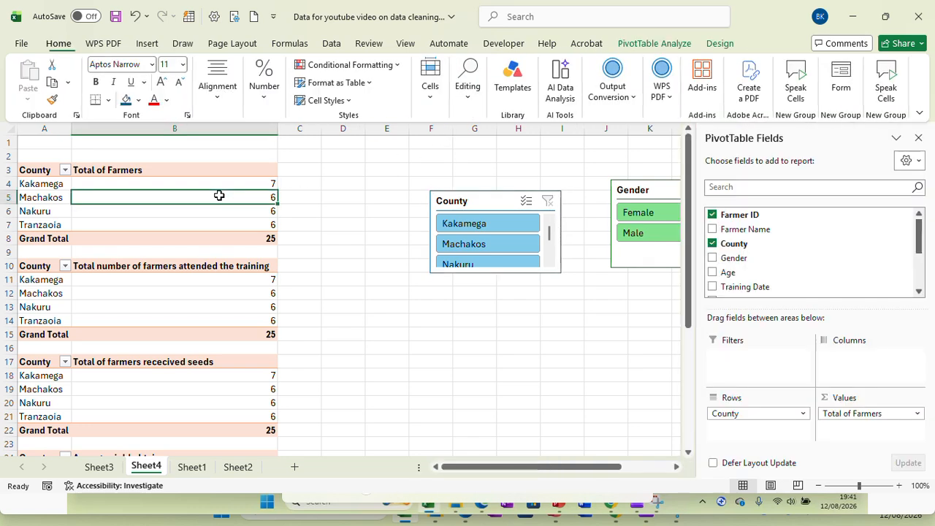
pyautogui.click(646, 45)
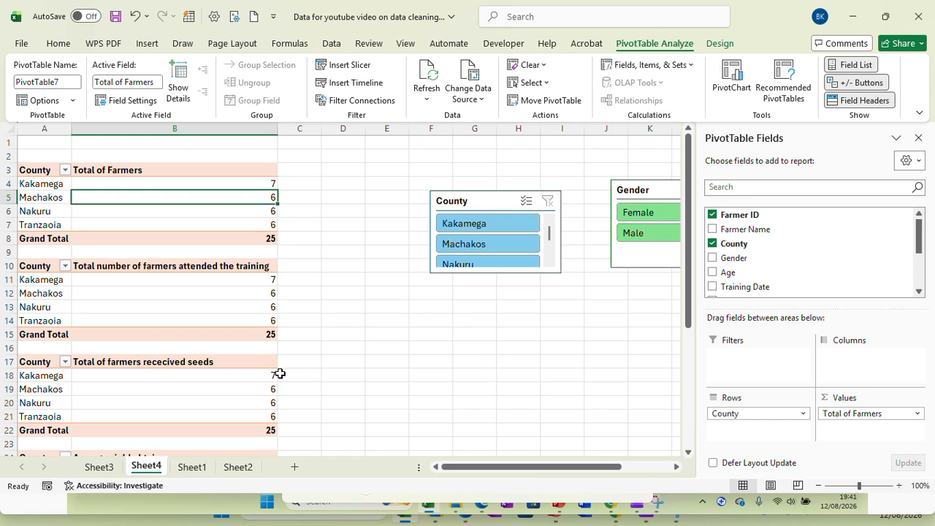
pyautogui.click(433, 75)
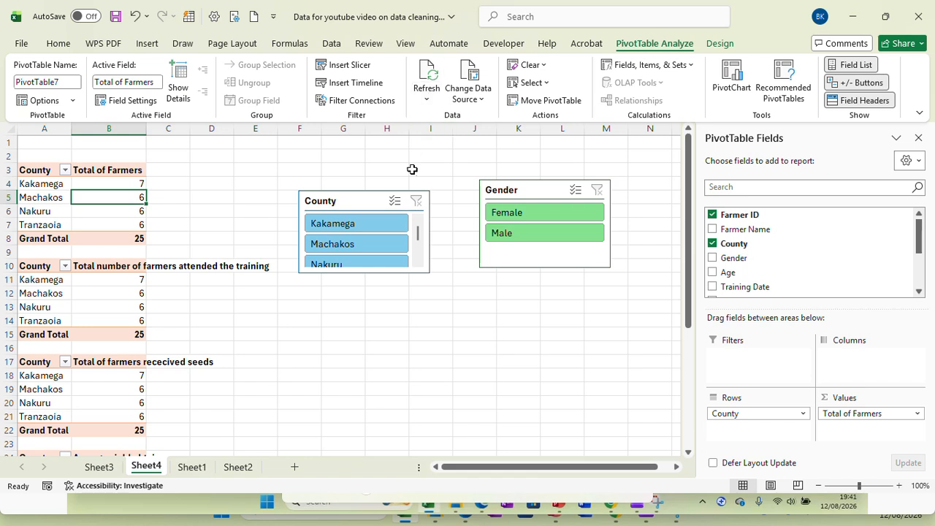
pyautogui.click(428, 98)
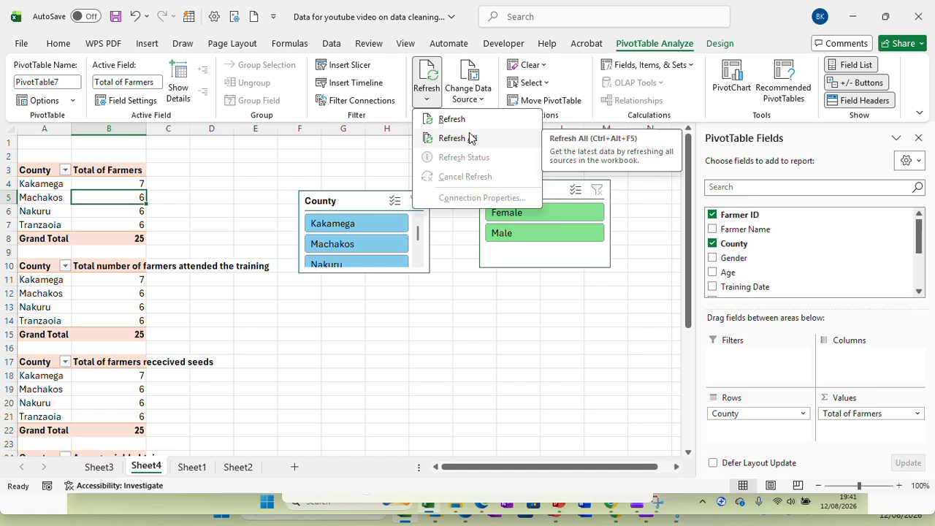
pyautogui.click(463, 305)
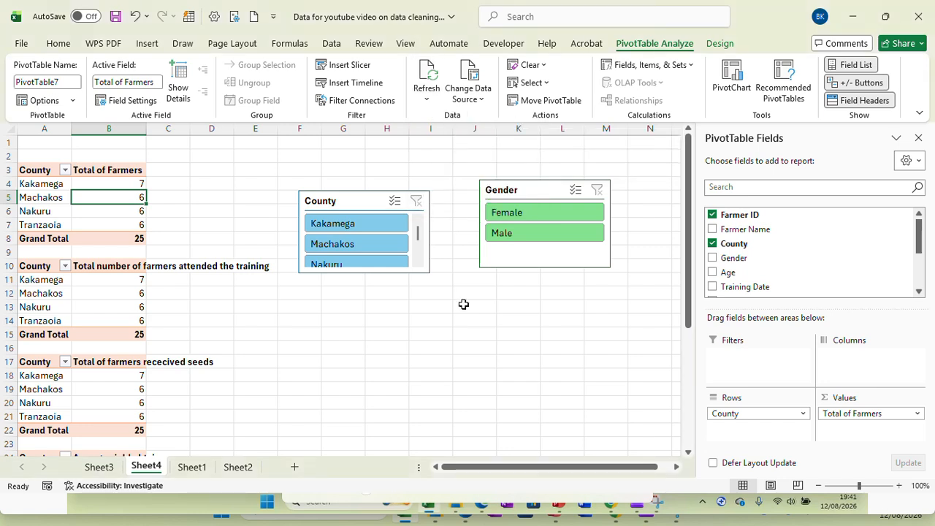
pyautogui.click(479, 103)
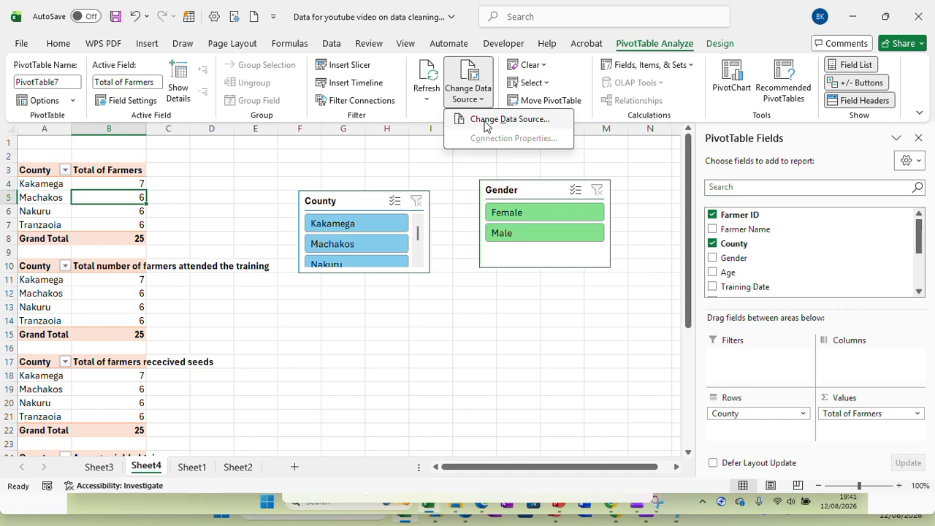
pyautogui.click(488, 340)
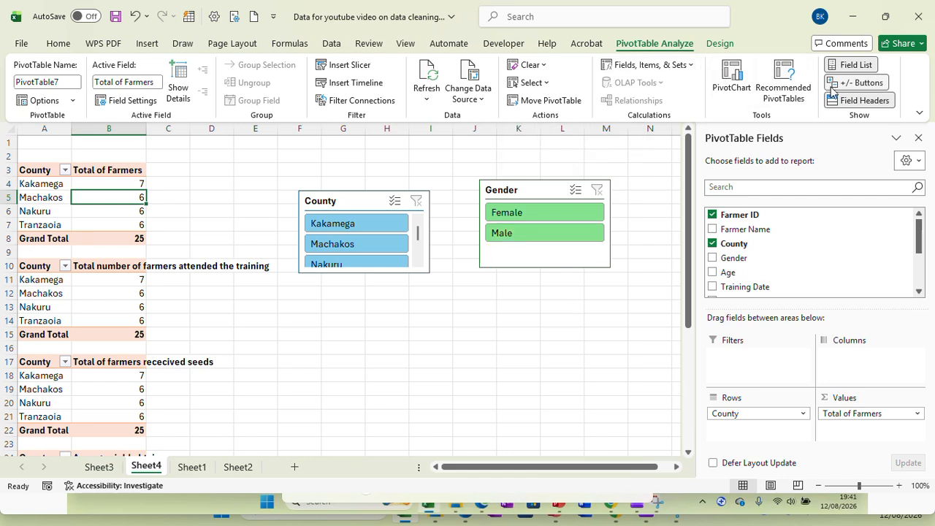
# Hide the PivotTable Fields pane of the Total of Farmers PivotTable and show it again.
pyautogui.click(919, 137)
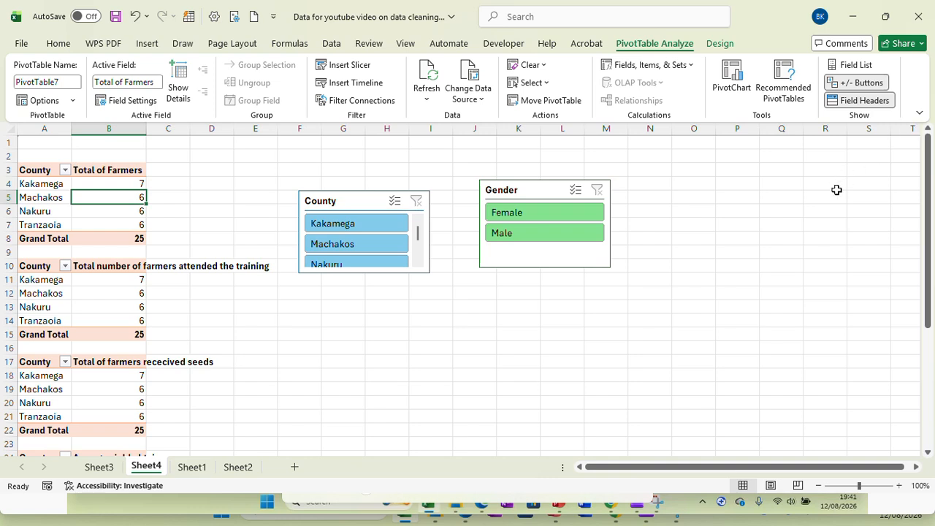
pyautogui.click(854, 66)
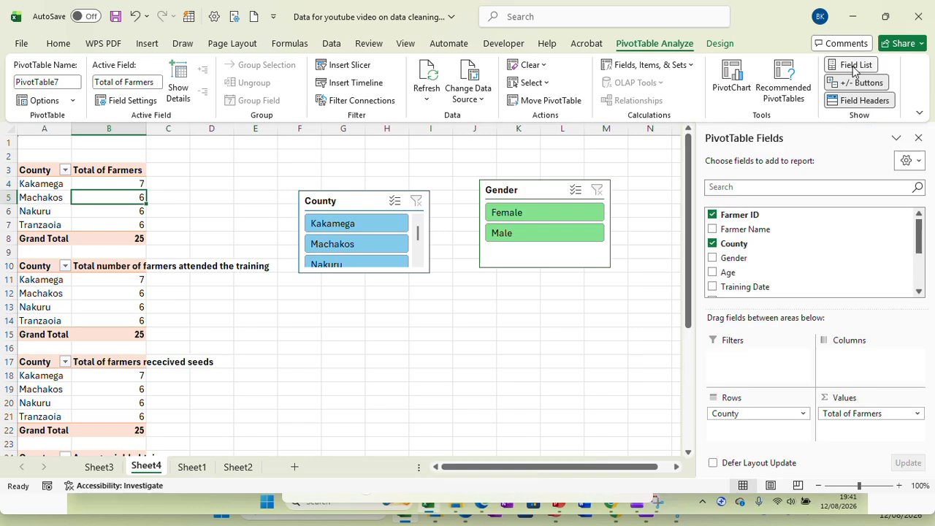